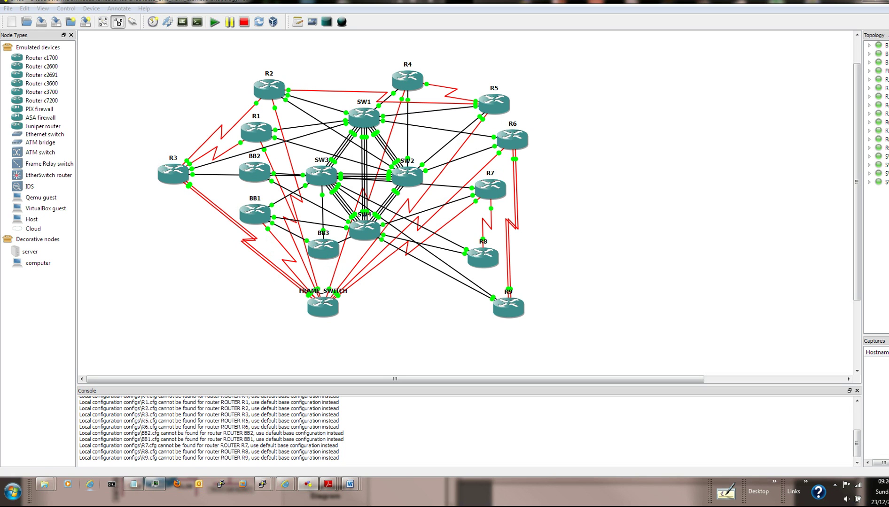
- Switch to the Internet Explorer window showing the CCIE GNS3 Topology post and place it beside the network diagram
mouse_move(133, 484)
mouse_move(285, 485)
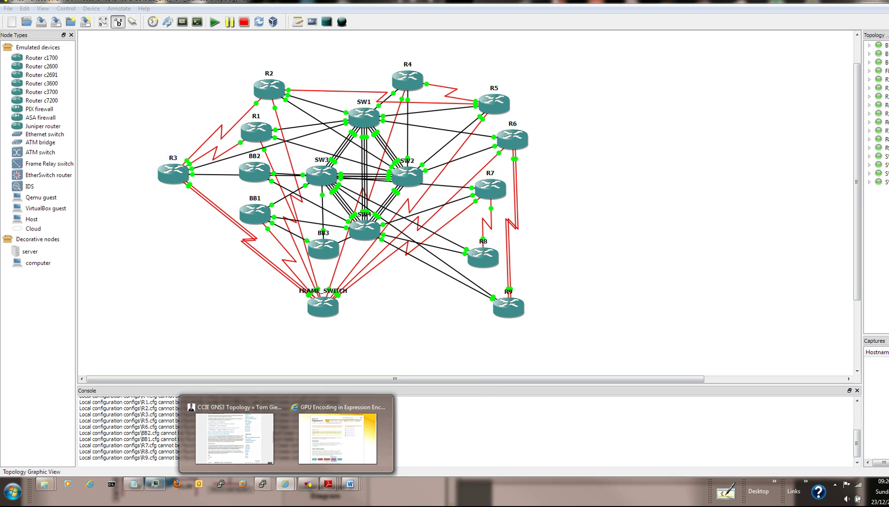
click(234, 440)
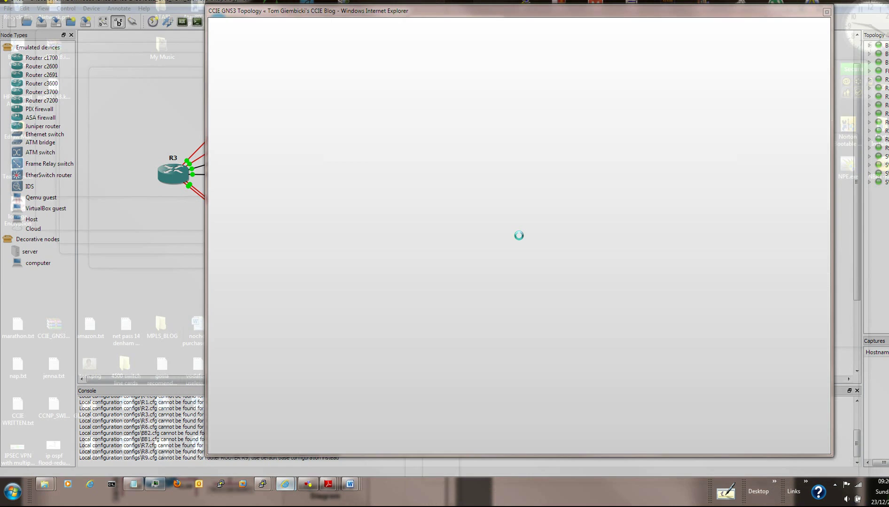
drag(517, 11, 618, 26)
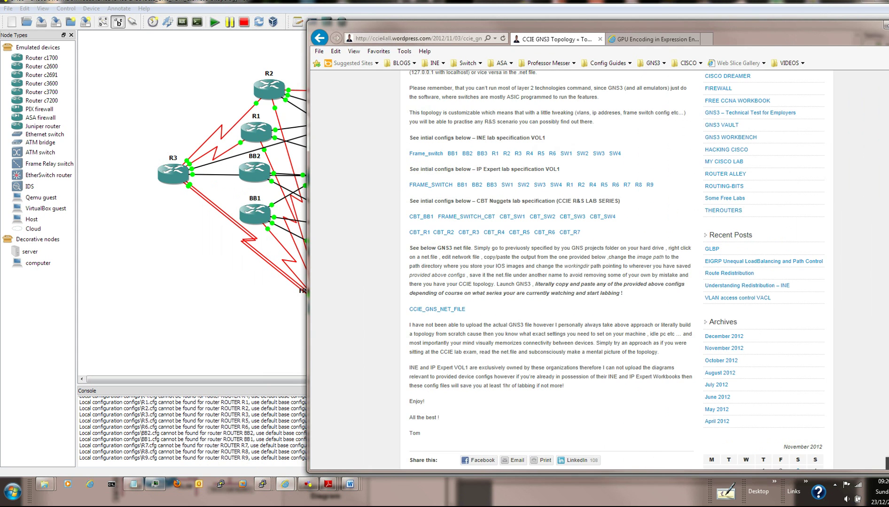
- Review the post's initial config sections for the INE, IP Expert and CBT Nuggets lab specifications
scroll(551, 270, up, 6)
scroll(550, 270, down, 5)
drag(420, 197, 545, 197)
drag(455, 229, 546, 229)
drag(455, 261, 556, 260)
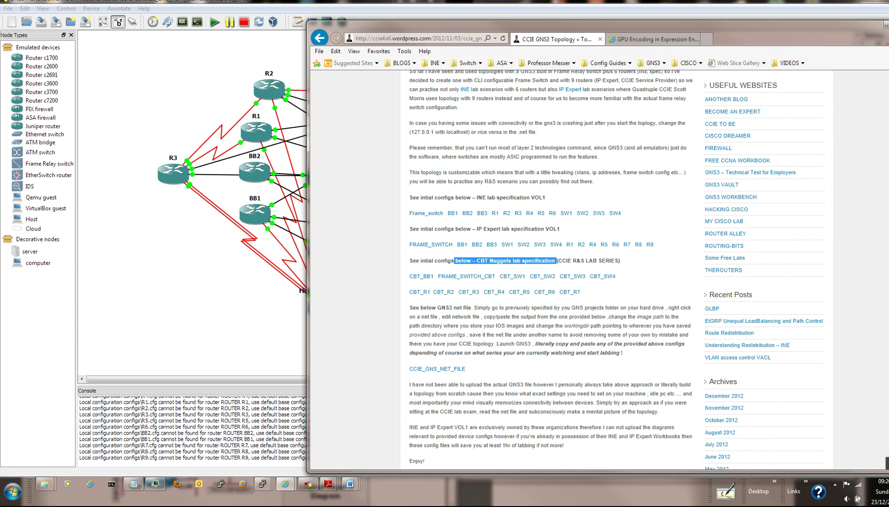
click(575, 267)
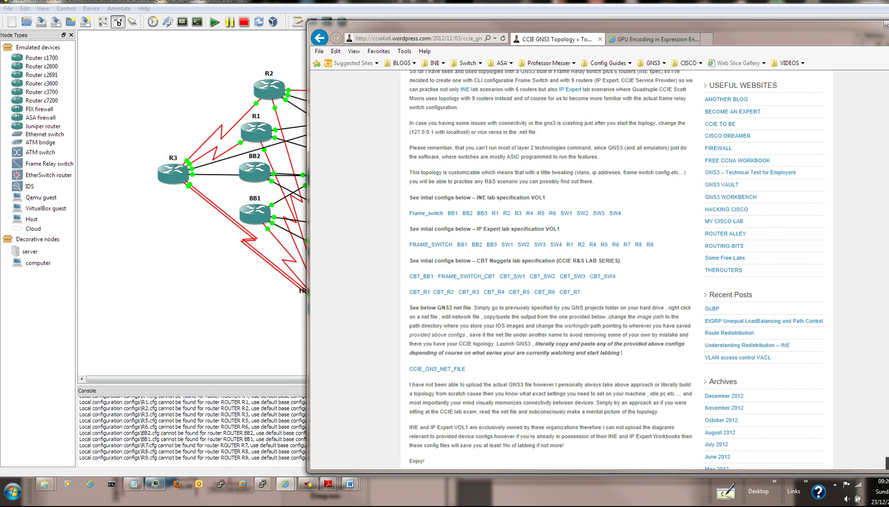
scroll(599, 270, down, 3)
scroll(599, 270, up, 10)
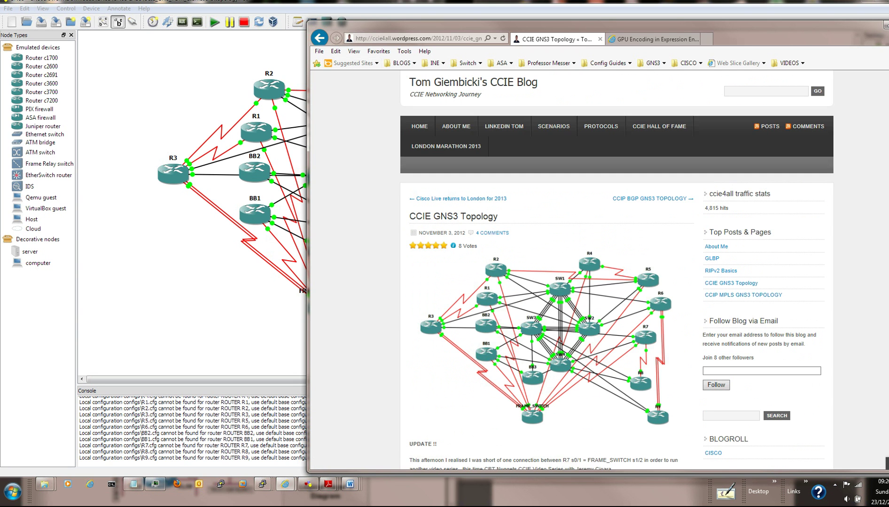
- Return to the Google results and rerun the search for "ccie gns3 topology"
click(319, 38)
drag(423, 26, 528, 23)
click(517, 98)
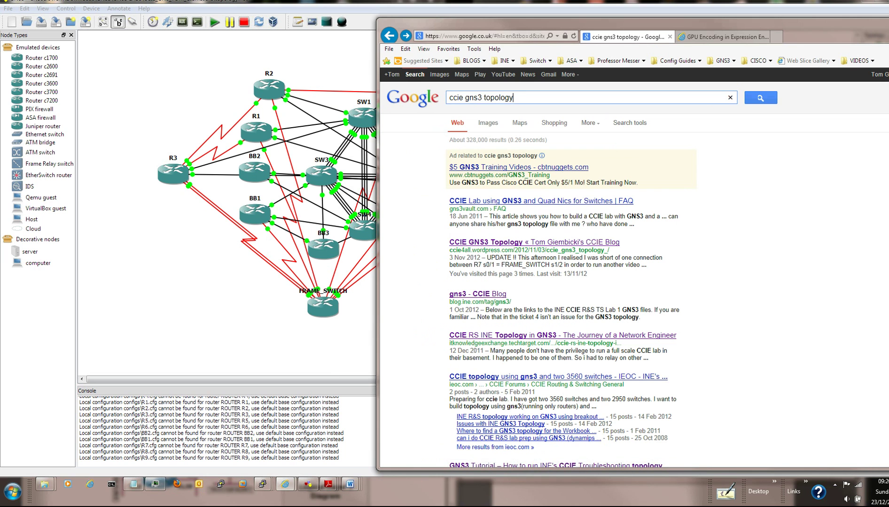
drag(514, 97, 446, 97)
click(514, 98)
drag(514, 97, 447, 97)
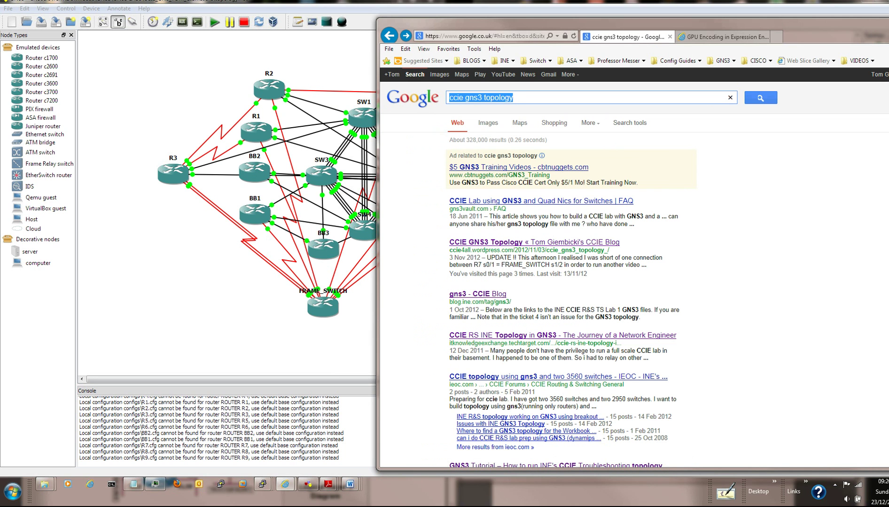
key(Return)
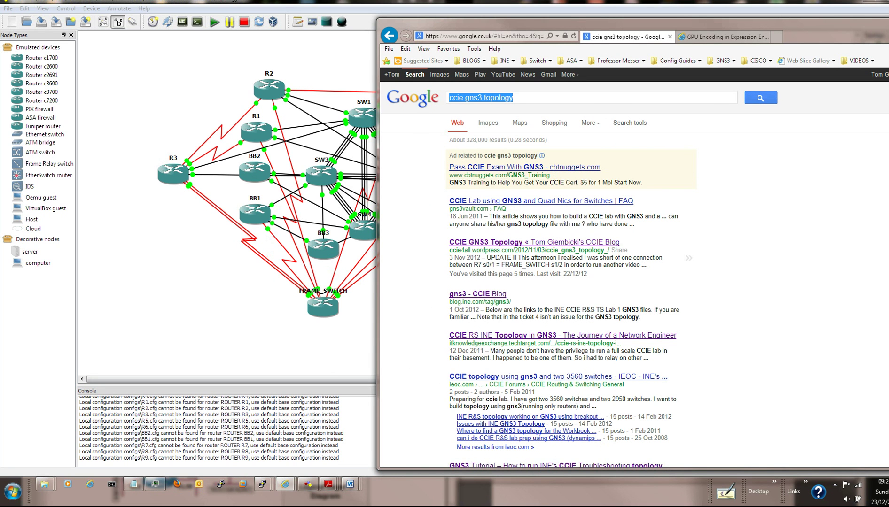
- Open the CCIE GNS3 Topology result from ccie4all.wordpress.com and skim through the post down to the net file link
click(517, 242)
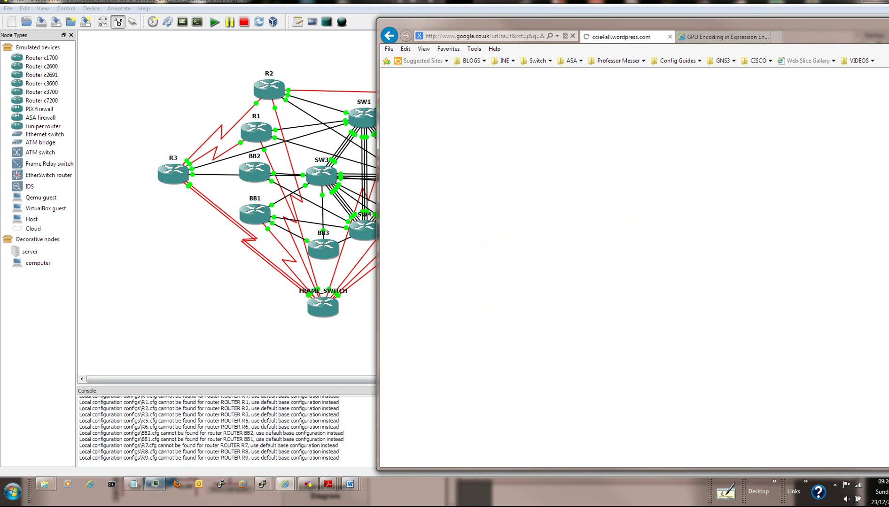
drag(611, 25, 631, 12)
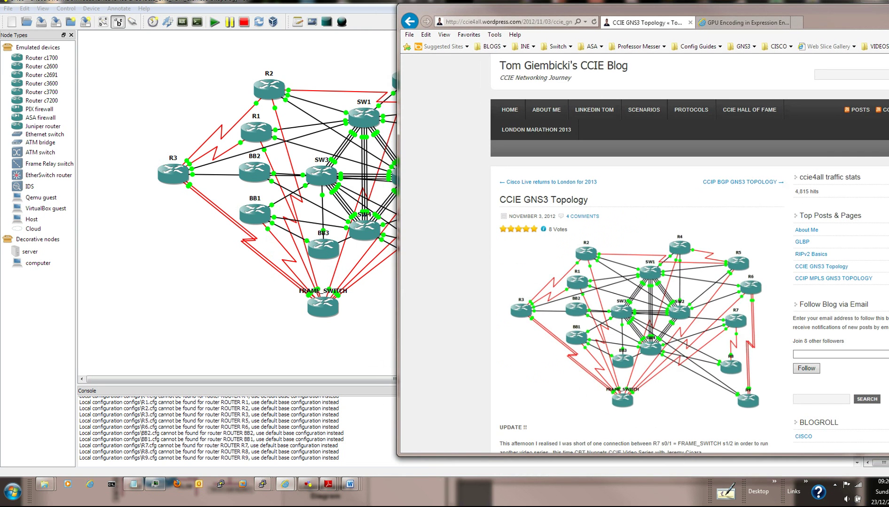
scroll(643, 253, down, 1)
scroll(639, 253, down, 3)
scroll(639, 254, down, 7)
scroll(639, 254, up, 13)
scroll(639, 253, down, 9)
scroll(639, 254, down, 8)
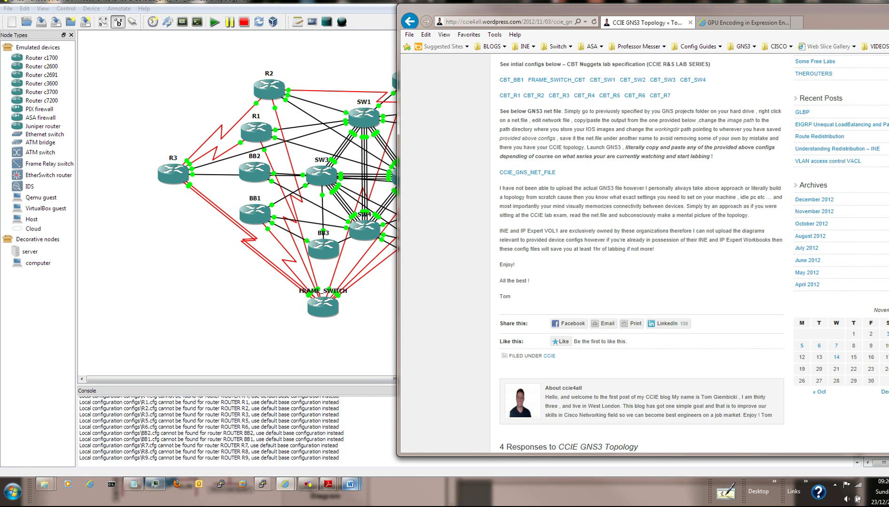
- Switch to the Word document ccie_gns_net_file.docx and place its window beside the network diagram
mouse_move(352, 484)
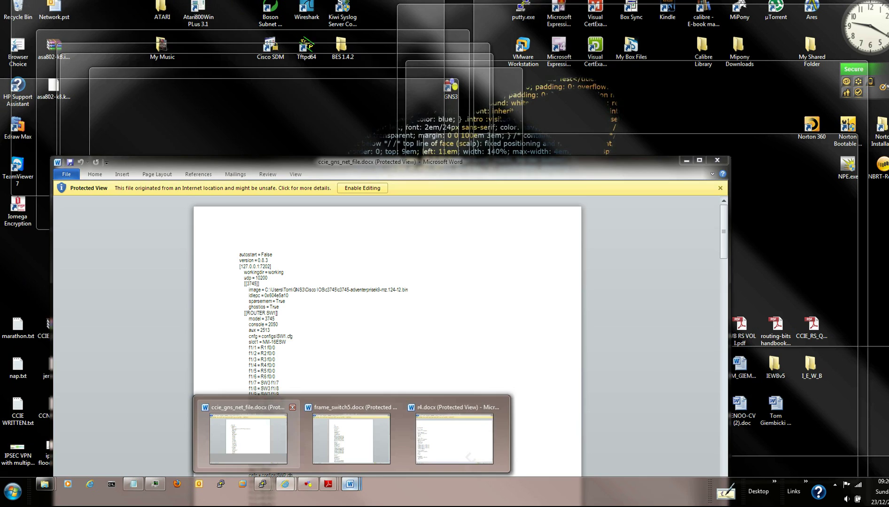
click(248, 437)
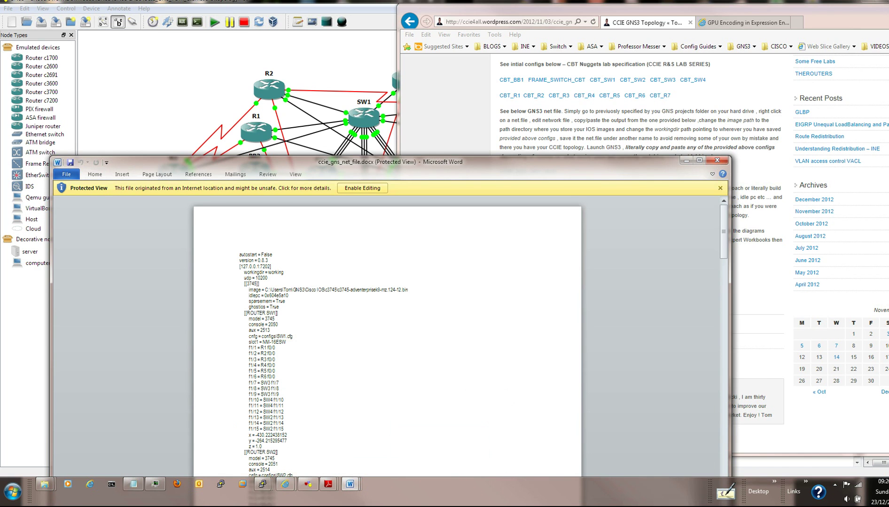
drag(390, 162, 726, 13)
drag(806, 14, 826, 15)
- Examine the router sections in the net file, including SW1, SW2, FRAME_SWITCH, R4 and R1
drag(594, 108, 634, 306)
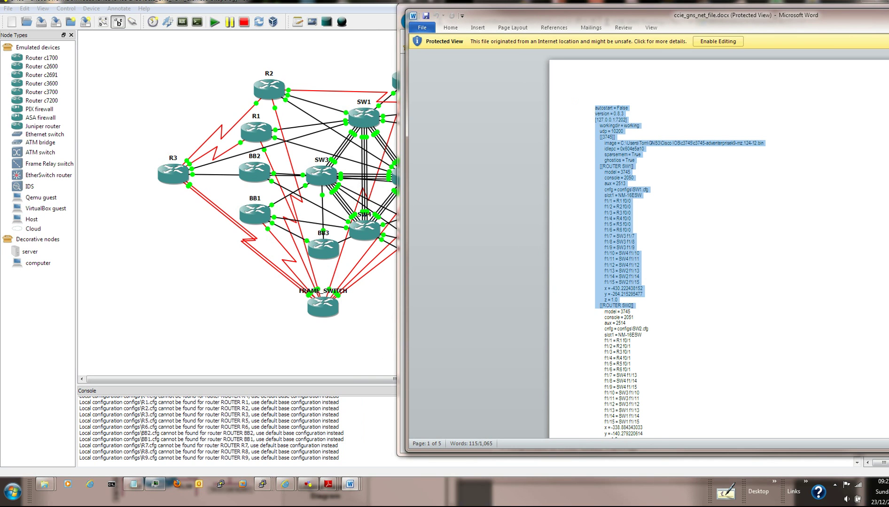
click(631, 230)
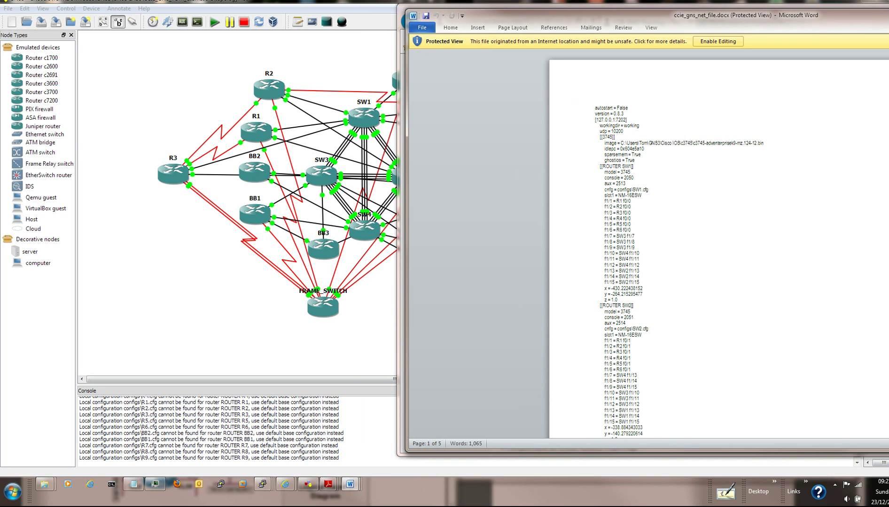
drag(599, 166, 635, 166)
drag(635, 305, 599, 306)
scroll(606, 305, down, 7)
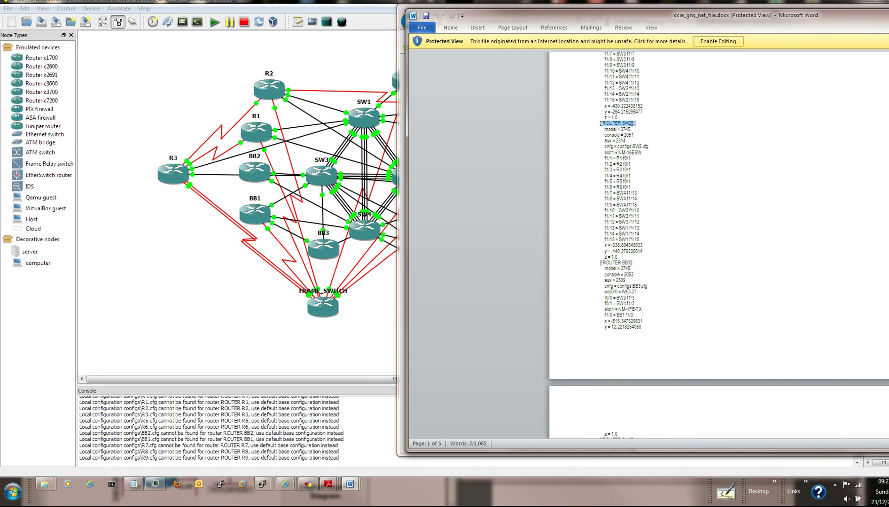
scroll(718, 243, down, 13)
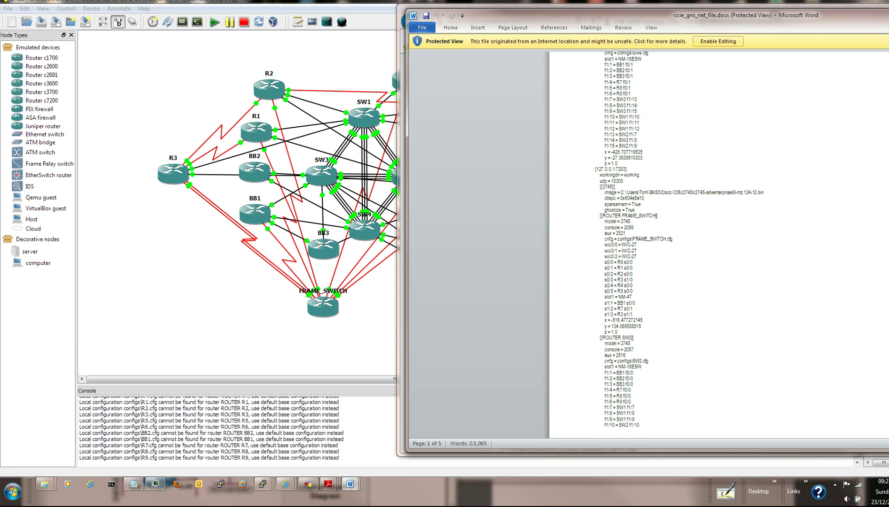
drag(659, 216, 601, 216)
scroll(719, 243, down, 16)
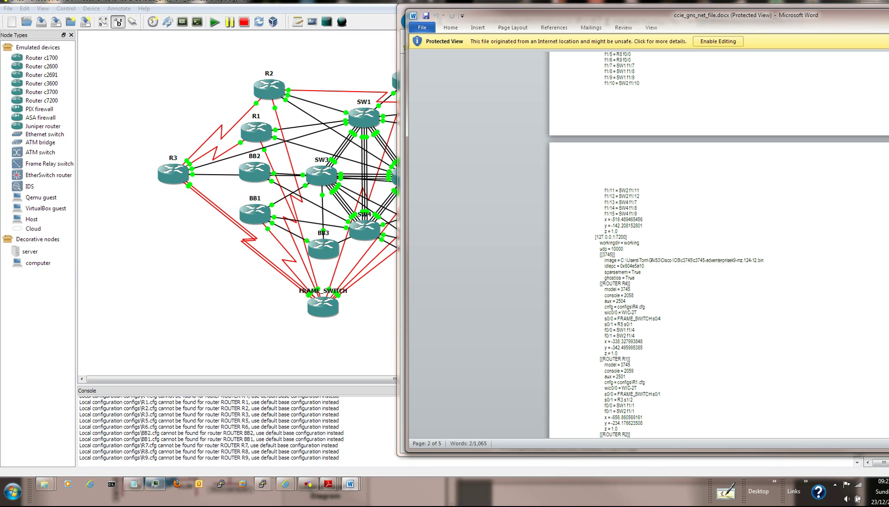
drag(630, 284, 604, 278)
drag(606, 359, 612, 359)
scroll(719, 243, up, 20)
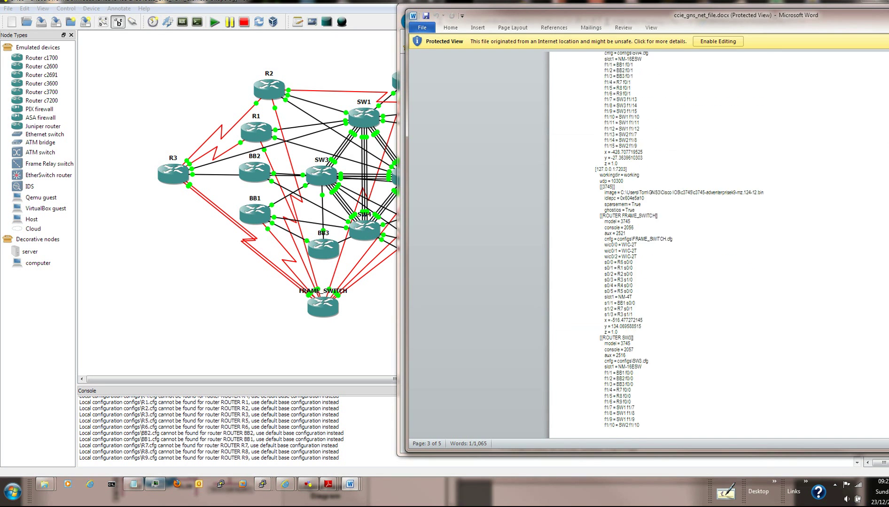
scroll(719, 243, up, 20)
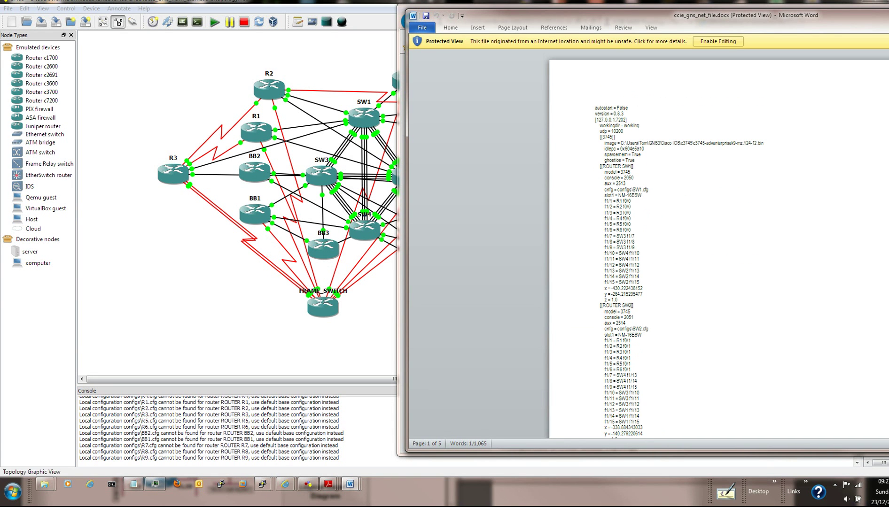
- Examine the SW1 port connections f1/1 to f1/15 in the net file against the network diagram
drag(489, 15, 523, 15)
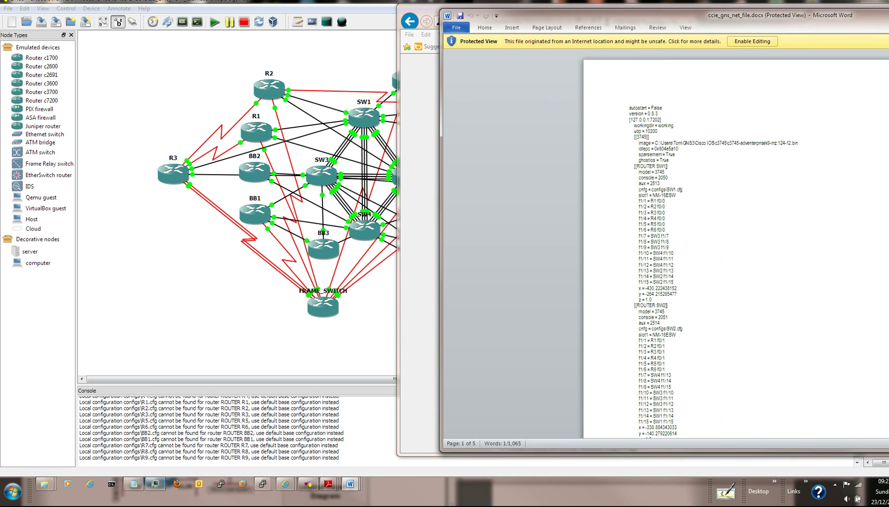
drag(630, 201, 651, 201)
click(666, 207)
drag(651, 201, 666, 201)
click(625, 206)
drag(650, 206, 667, 207)
click(673, 254)
drag(673, 15, 538, 10)
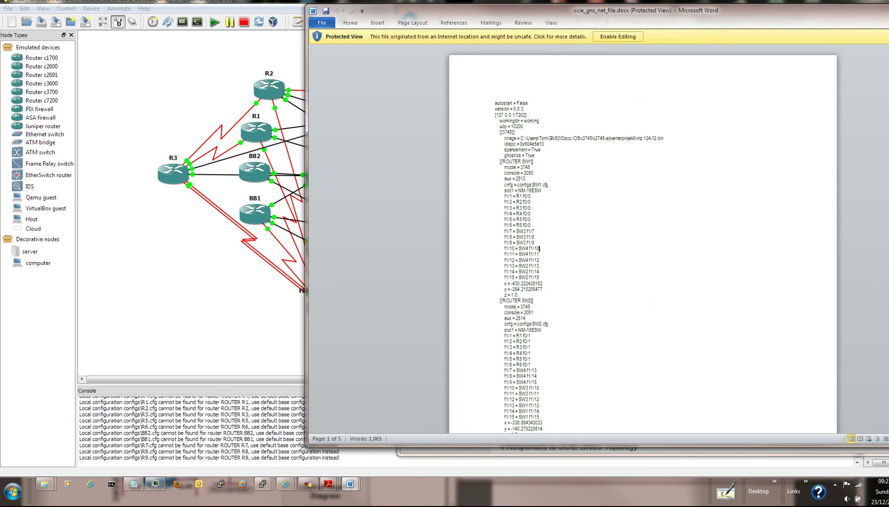
drag(502, 197, 541, 278)
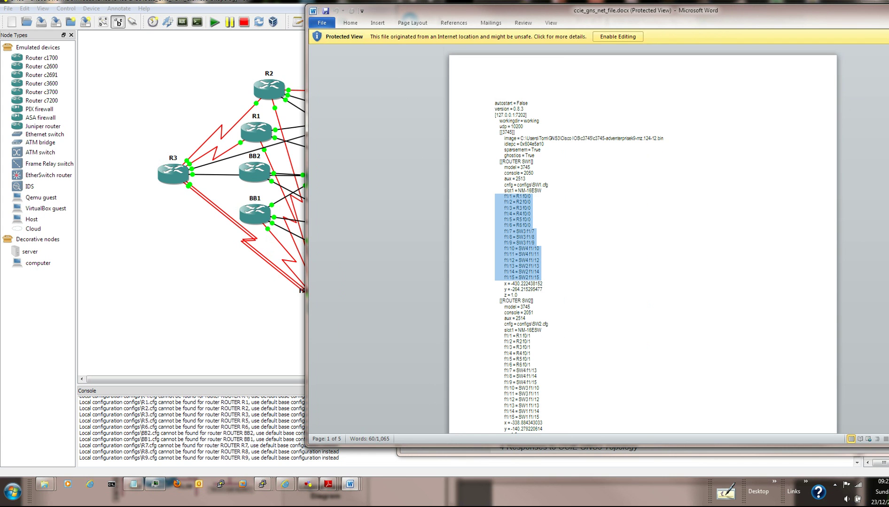
- Minimize the net file document and move the browser window down to uncover the diagram and the device summary
drag(646, 10, 488, 56)
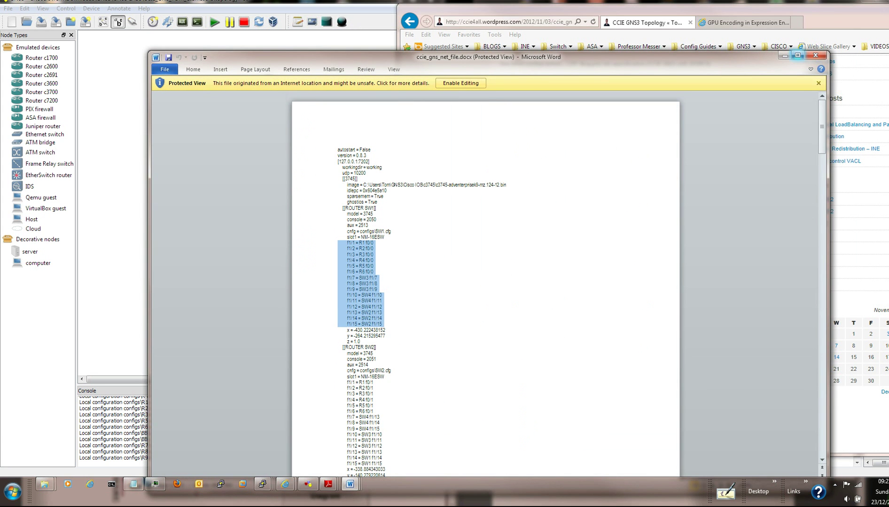
click(784, 55)
drag(658, 12, 703, 17)
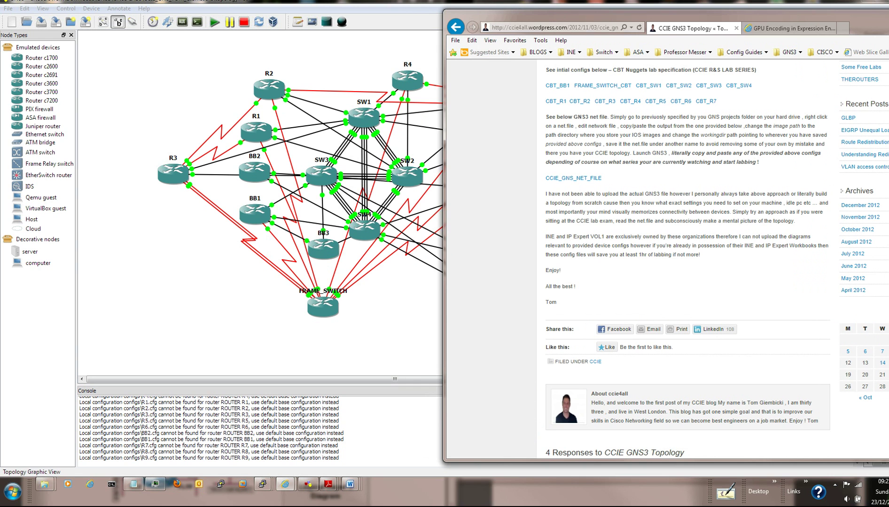
drag(563, 15, 474, 223)
drag(615, 222, 613, 223)
- Check the status indicators of the routers and switches in the topology summary
click(879, 182)
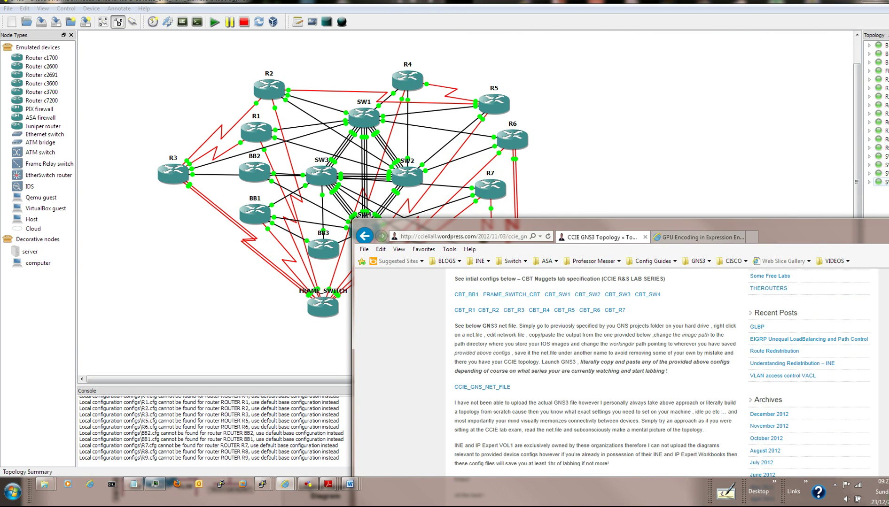
click(879, 157)
click(879, 147)
click(879, 157)
click(878, 165)
click(878, 173)
click(878, 182)
click(878, 105)
click(879, 88)
click(878, 71)
click(878, 62)
- Move the browser window back up and review the post's diagram and its lab config links, highlighting the INE specification heading
drag(736, 227, 749, 33)
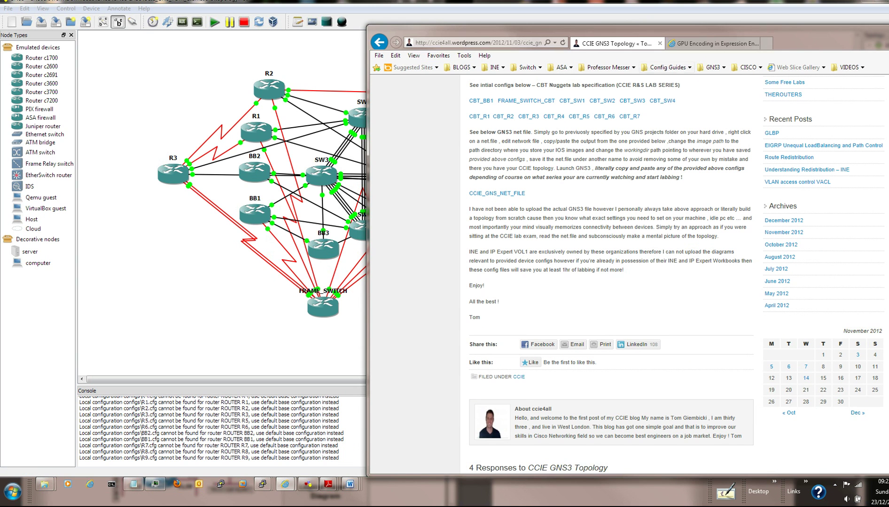
drag(750, 33, 732, 24)
scroll(610, 266, up, 3)
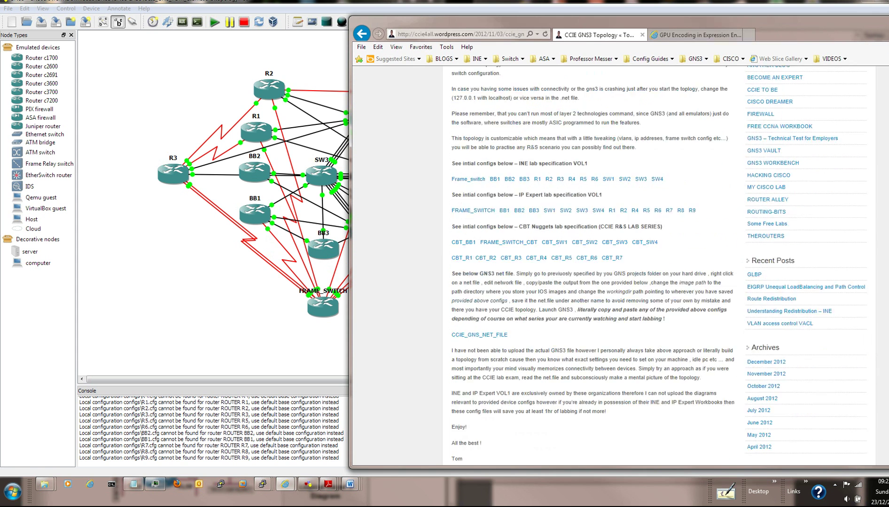
scroll(588, 263, up, 1)
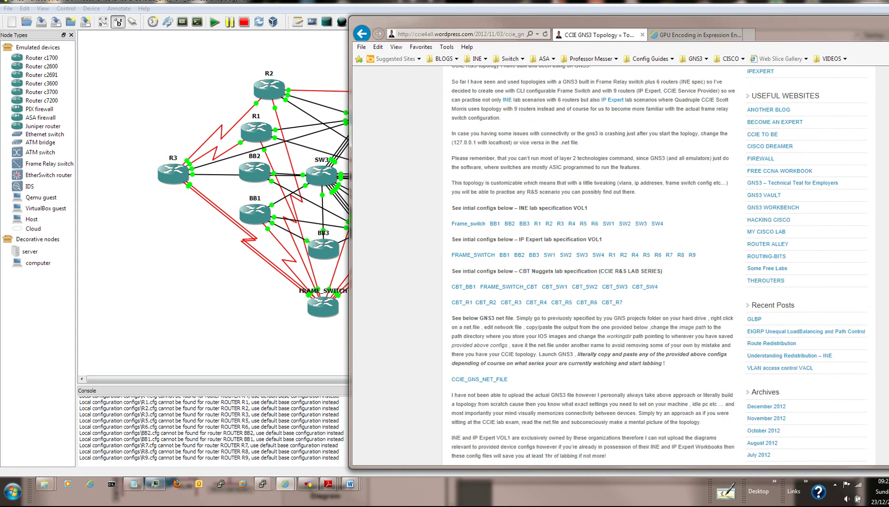
scroll(472, 463, down, 3)
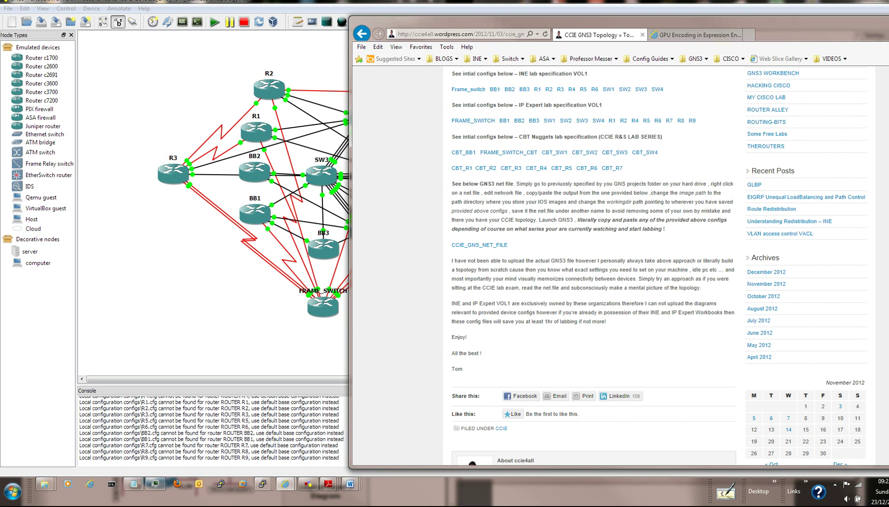
drag(497, 73, 573, 74)
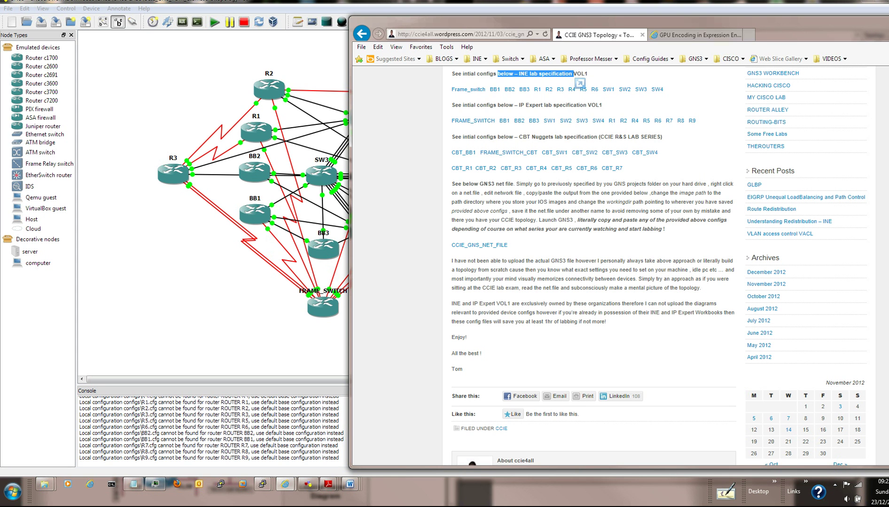
scroll(583, 90, up, 1)
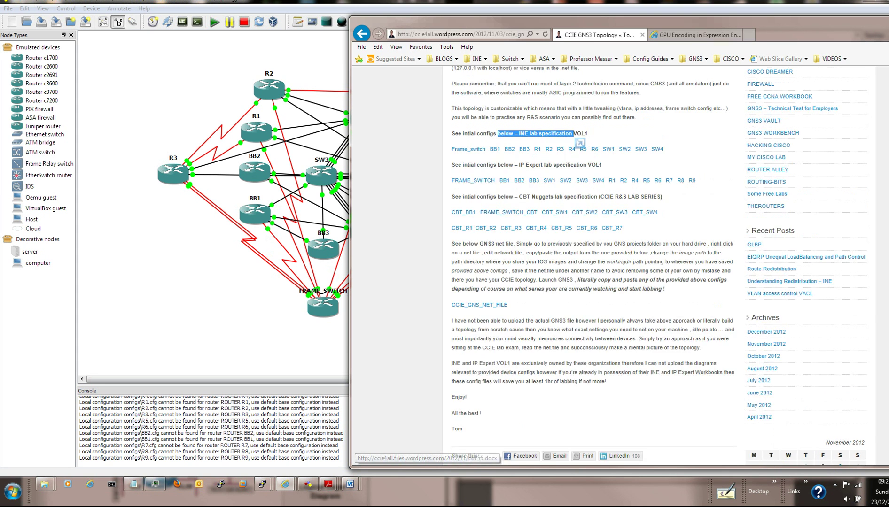
scroll(582, 188, up, 7)
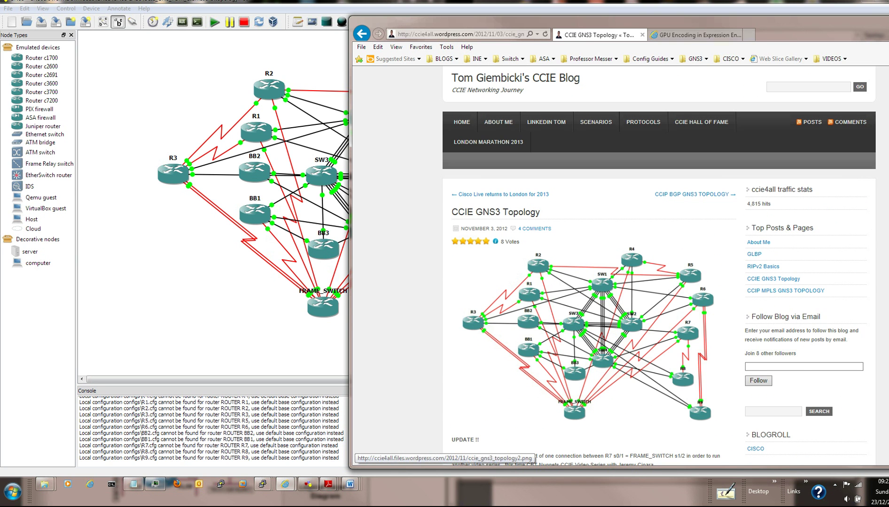
scroll(582, 281, down, 8)
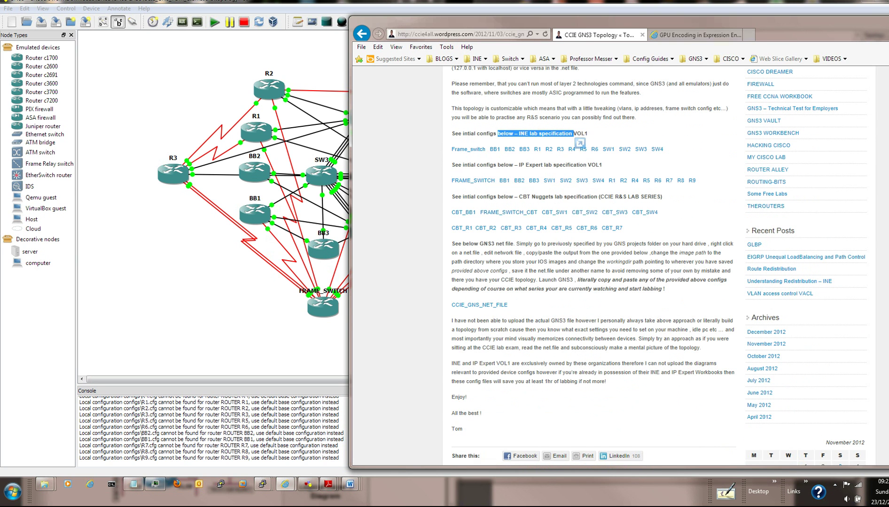
- Bring up the IEWB RS VOL I Diagram PDF, compare it with the post's INE config links, and minimize it
click(580, 143)
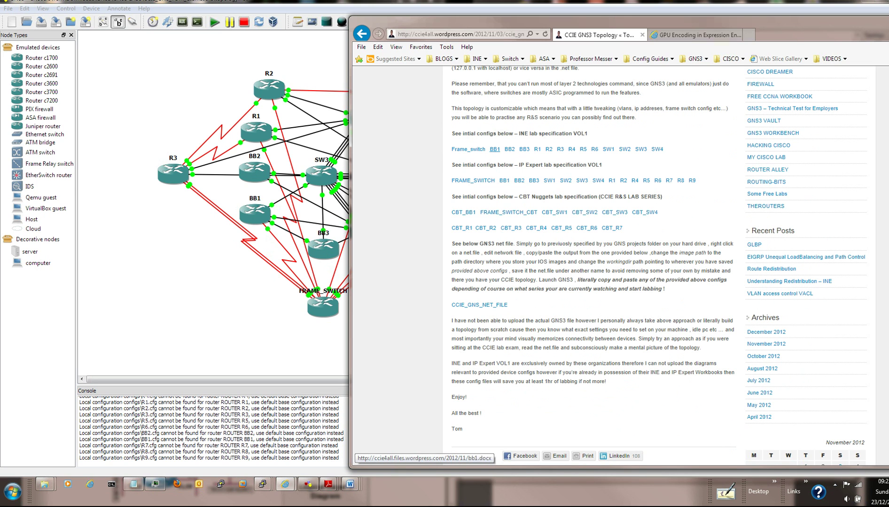
mouse_move(328, 485)
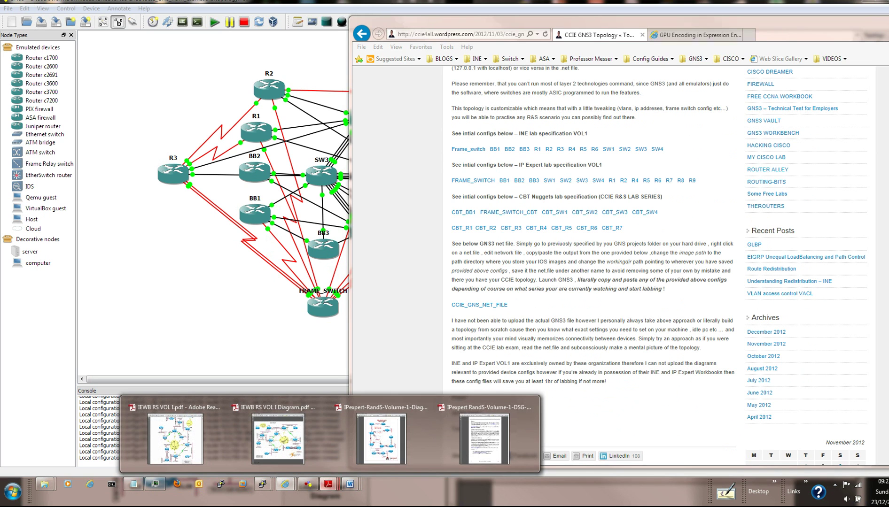
click(278, 434)
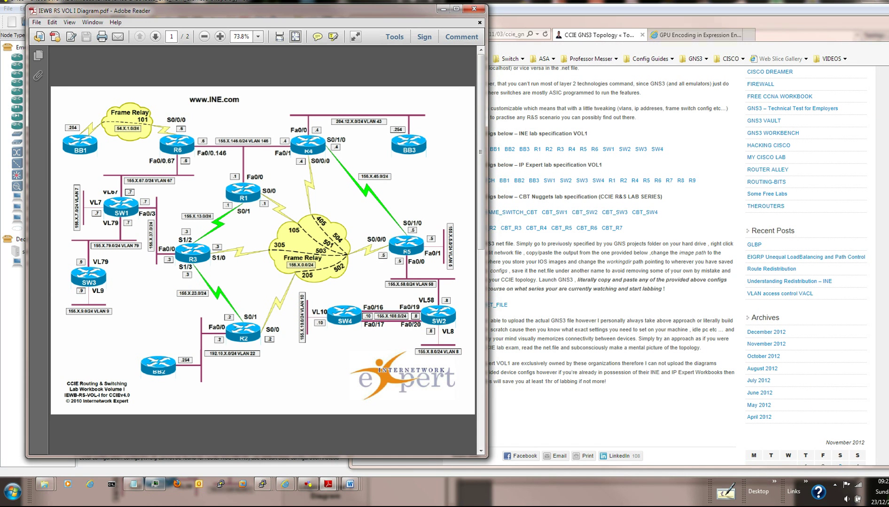
drag(257, 10, 241, 11)
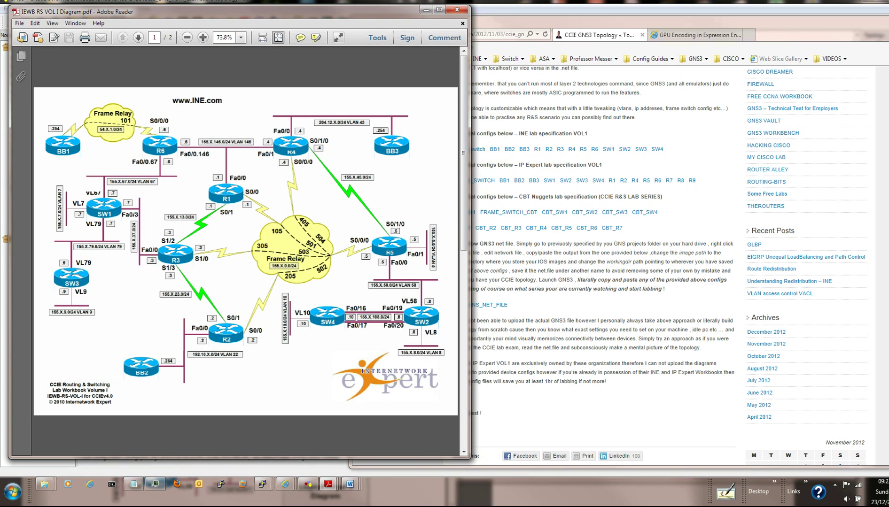
click(494, 158)
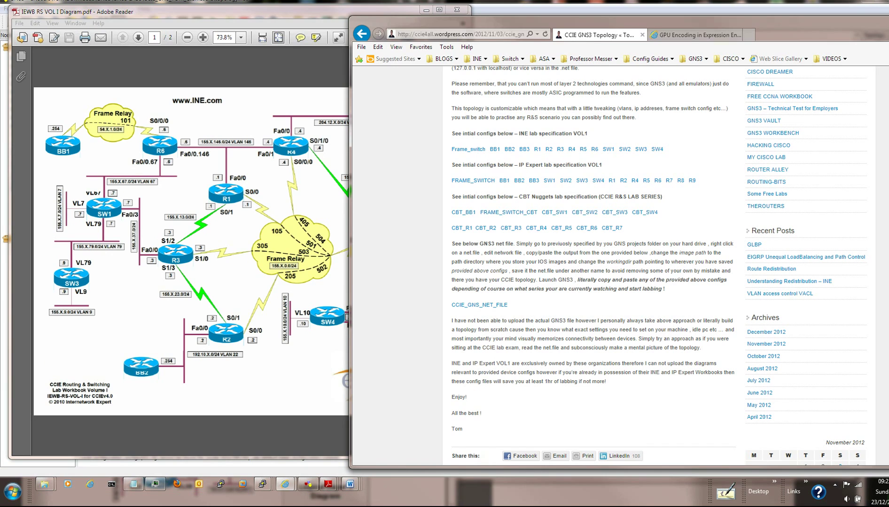
key(alt+Tab)
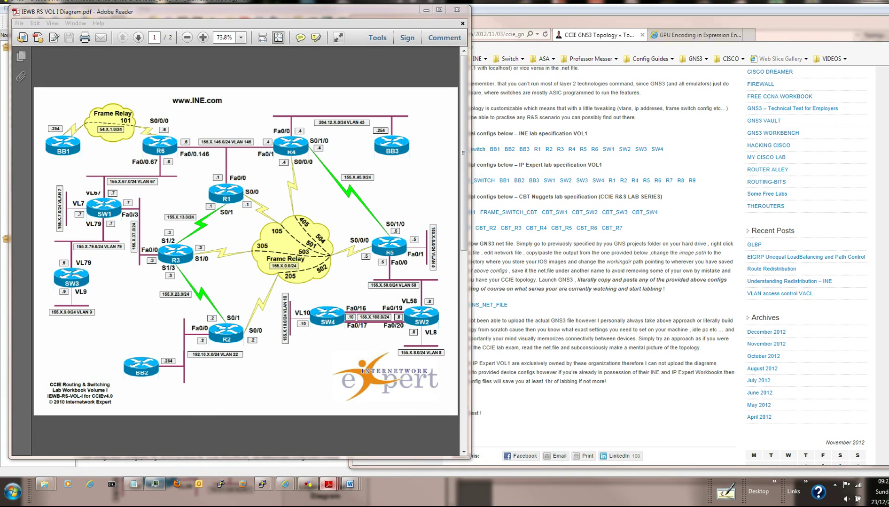
mouse_move(328, 484)
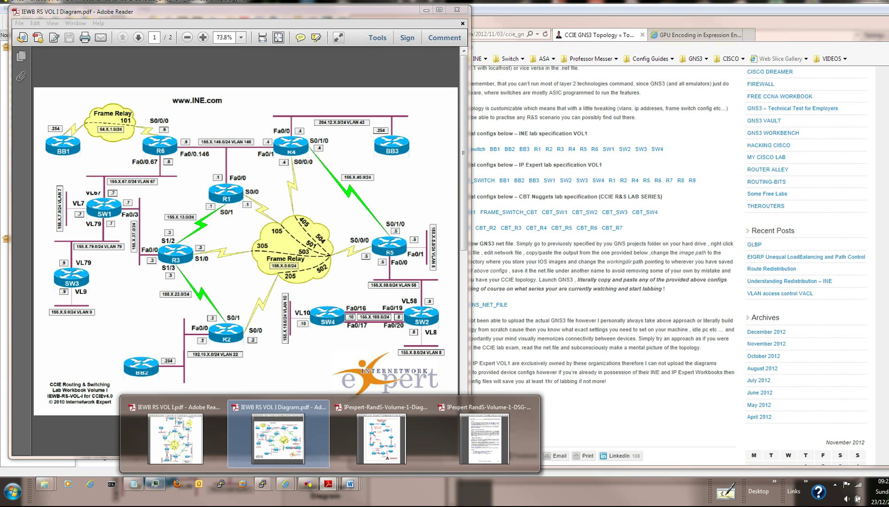
click(278, 437)
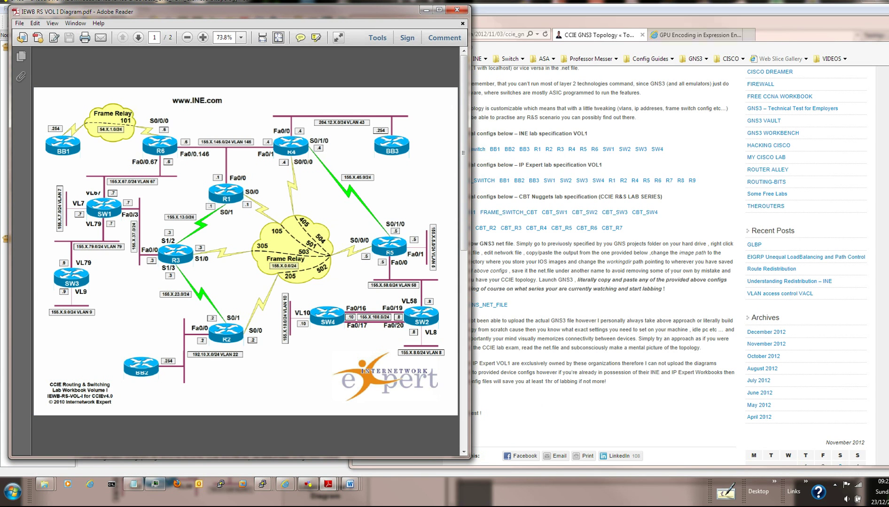
click(426, 10)
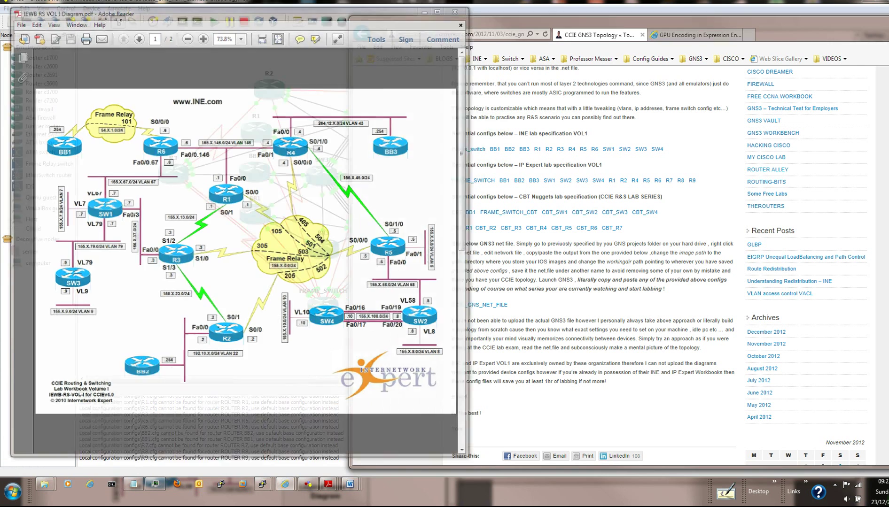
- Bring up r4.docx, copy its entire Rack1R4 configuration, and close the document
mouse_move(350, 484)
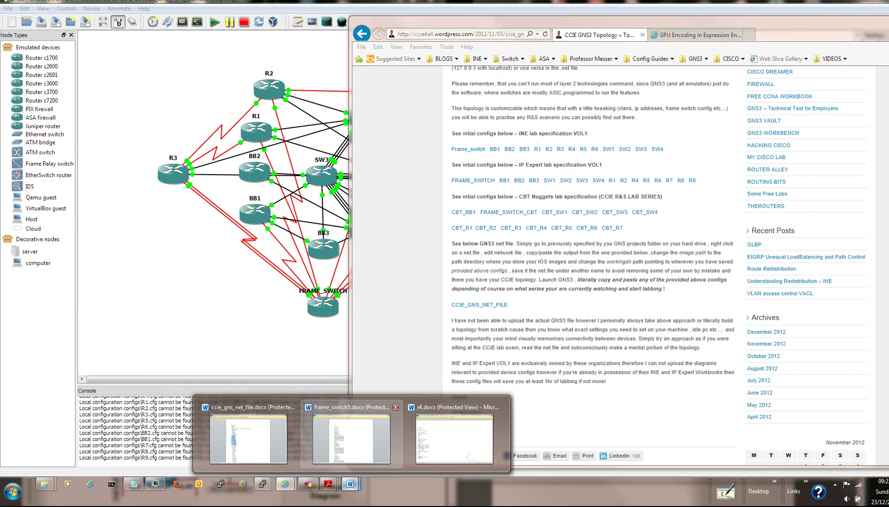
click(454, 440)
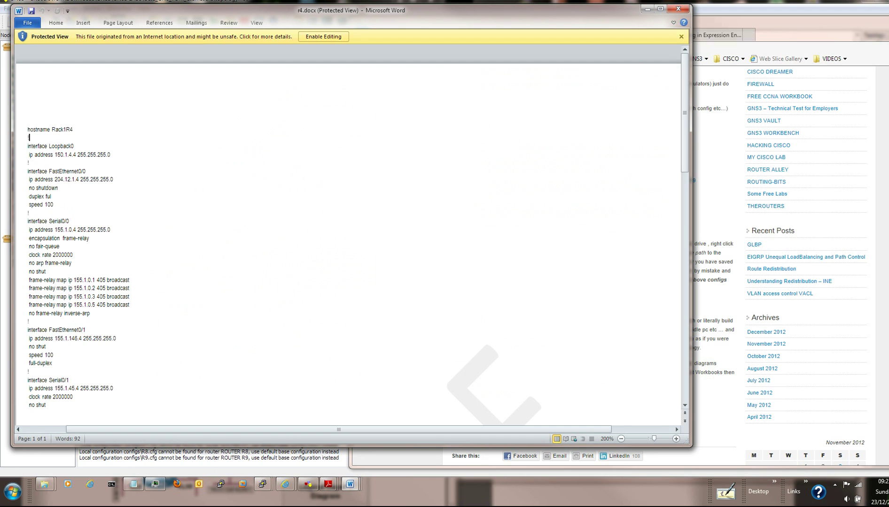
drag(244, 11, 442, 33)
drag(225, 152, 275, 337)
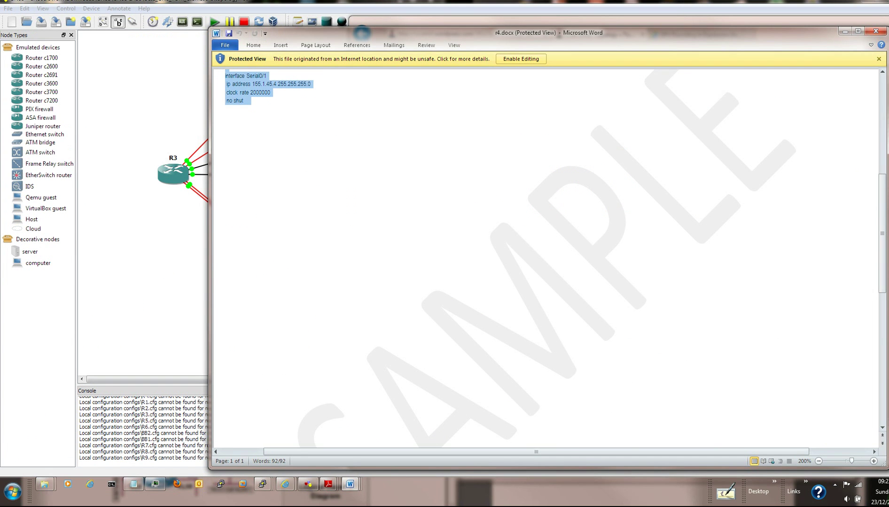
click(876, 31)
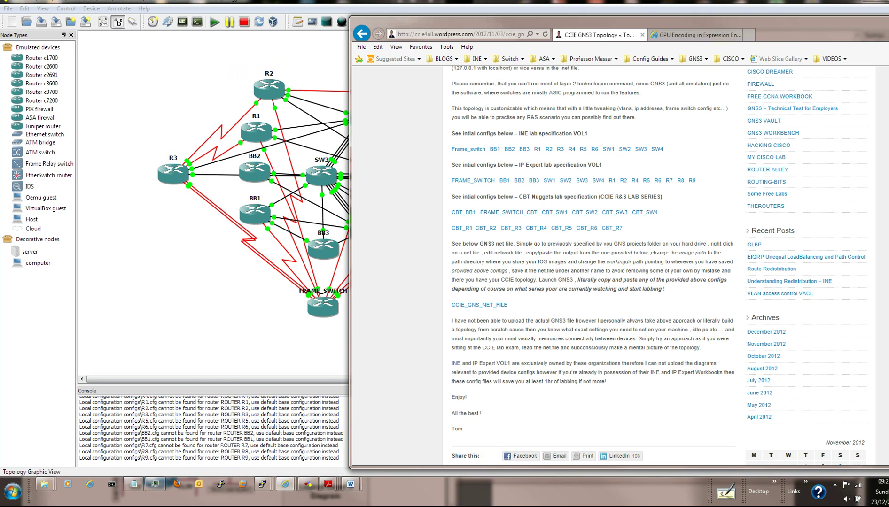
- Open the R4 console session and wake it to the router prompt
click(262, 484)
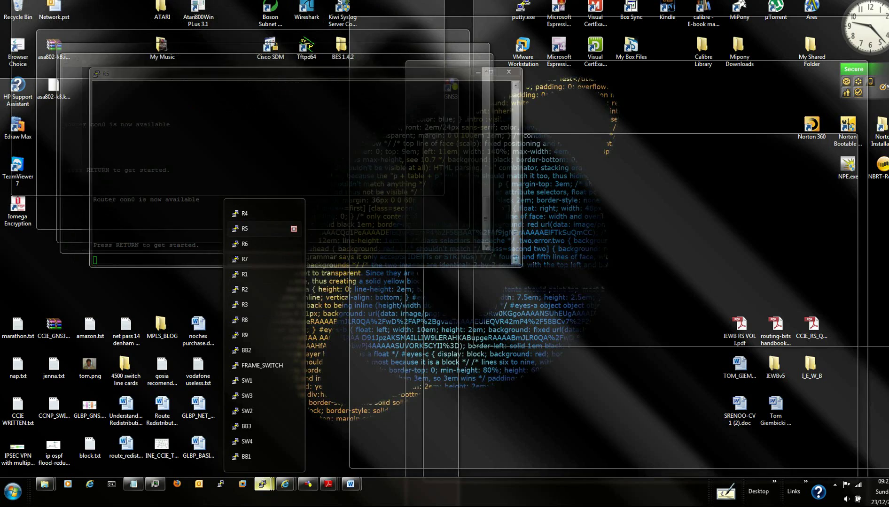
click(262, 214)
key(Return)
key(Return)
key(Return)
key(Return)
key(Return)
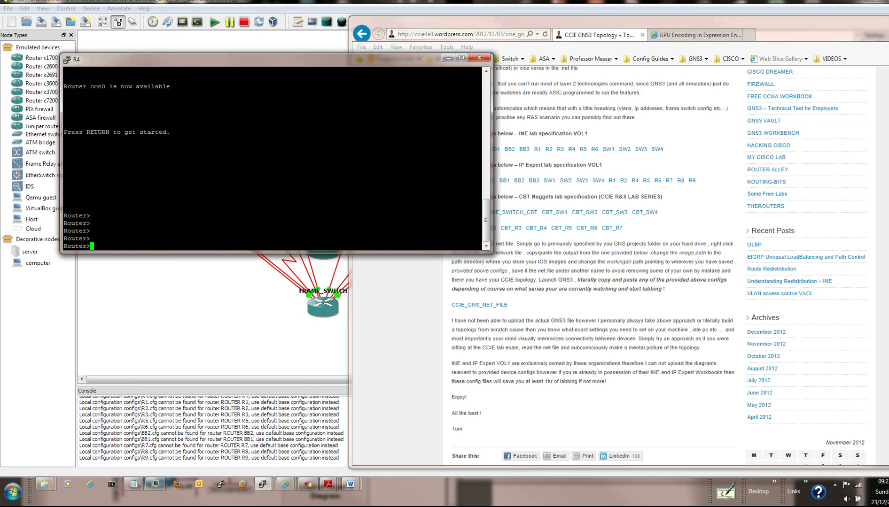
- Enter global configuration mode on R4, paste the copied initial configuration, and minimize the console
text(en)
key(Return)
text(conf t)
key(Return)
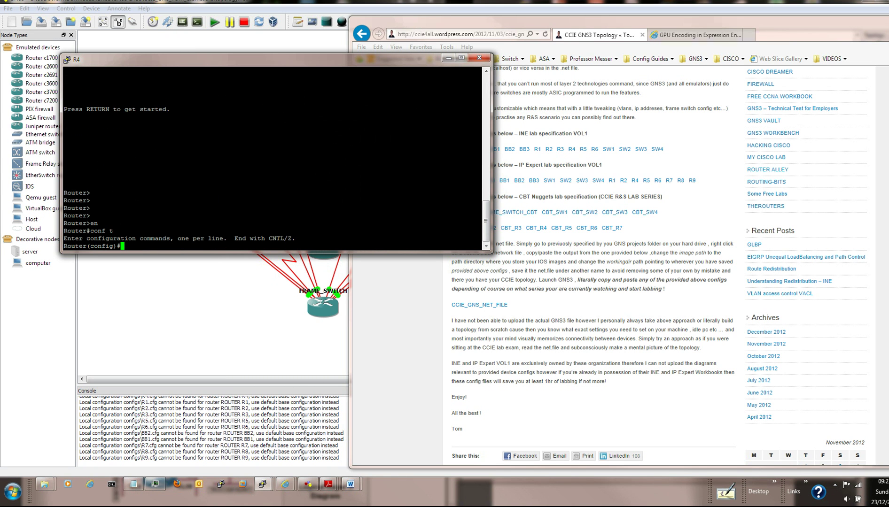
key(shift+Insert)
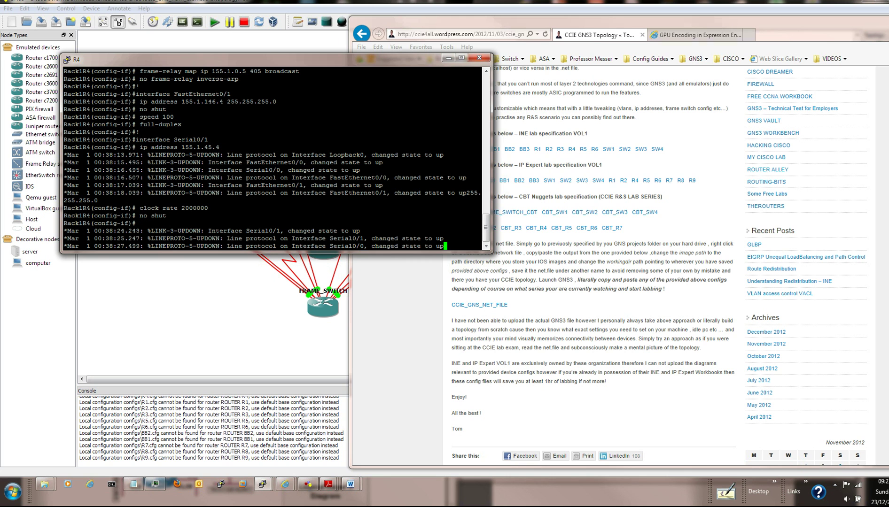
drag(423, 59, 412, 46)
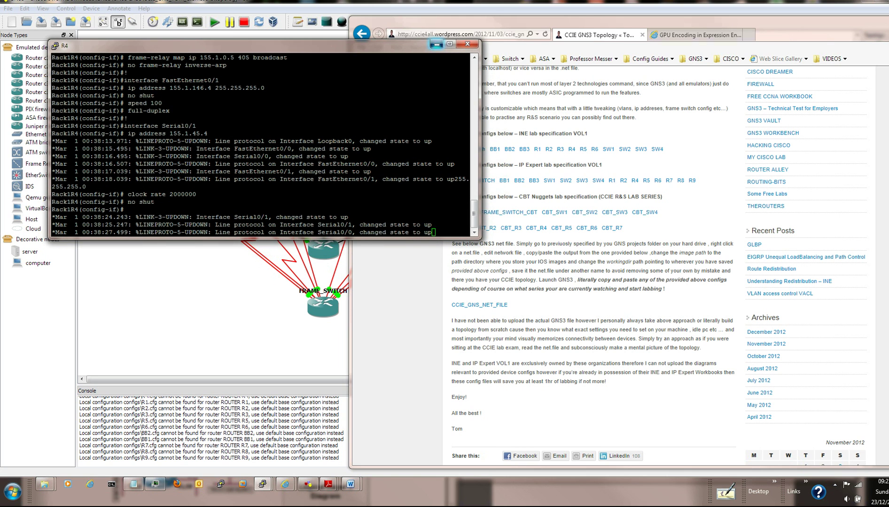
click(436, 44)
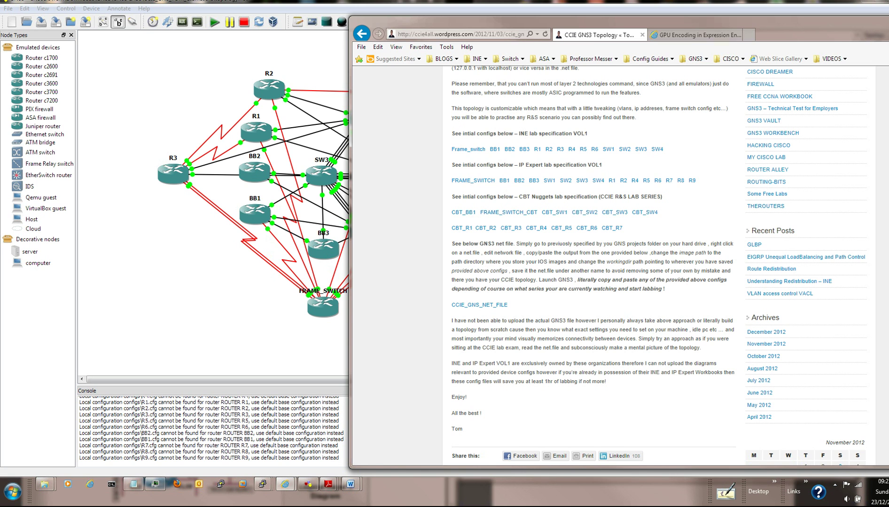
- Move the browser window aside to examine the full GNS3 topology diagram, and bring it back over the workspace
drag(611, 23, 660, 17)
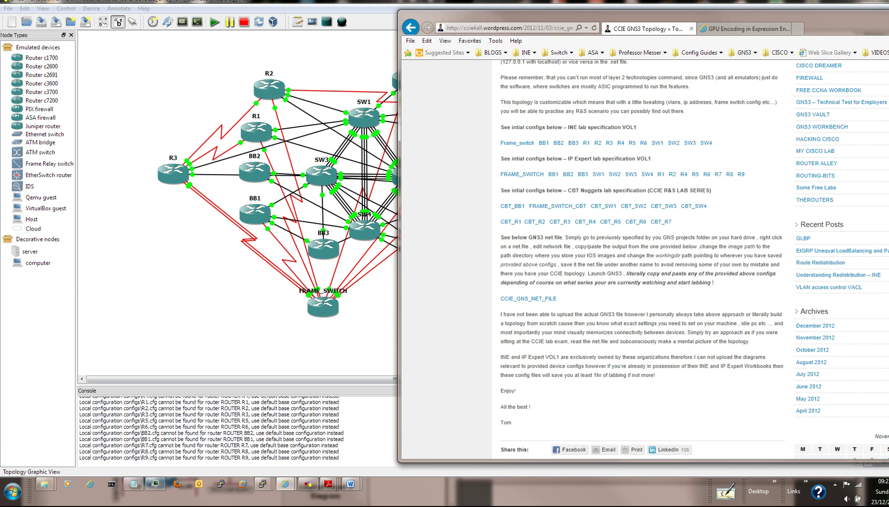
drag(564, 17, 745, 15)
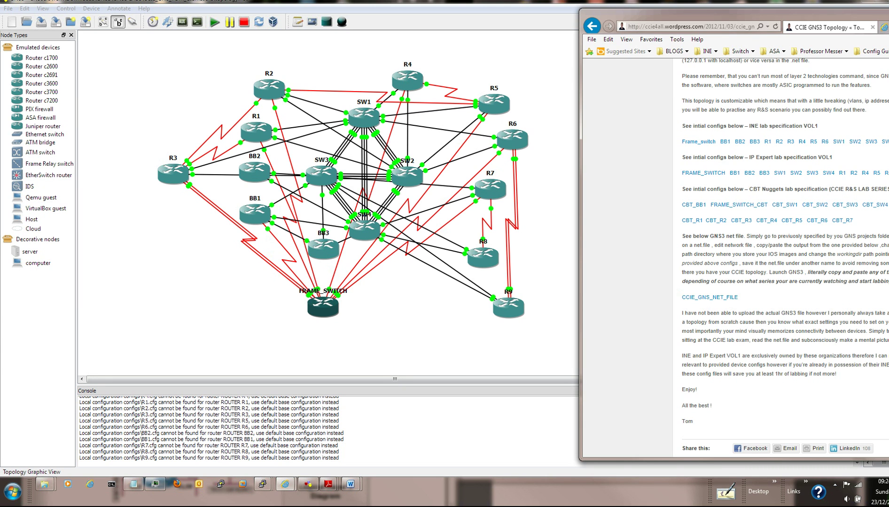
drag(695, 15, 426, 3)
- Return to the Google results for "ccie gns3 topology" and reopen the CCIE GNS3 Topology blog post at its config links
scroll(540, 249, down, 2)
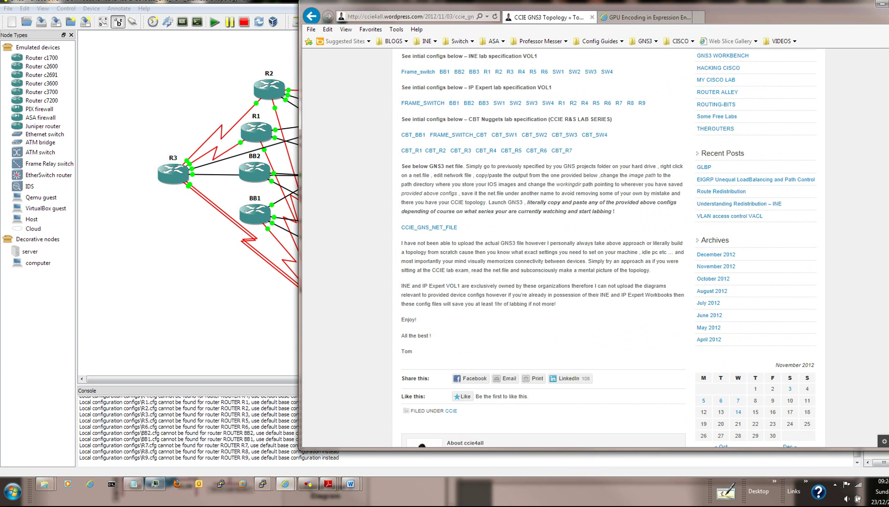
scroll(540, 249, up, 5)
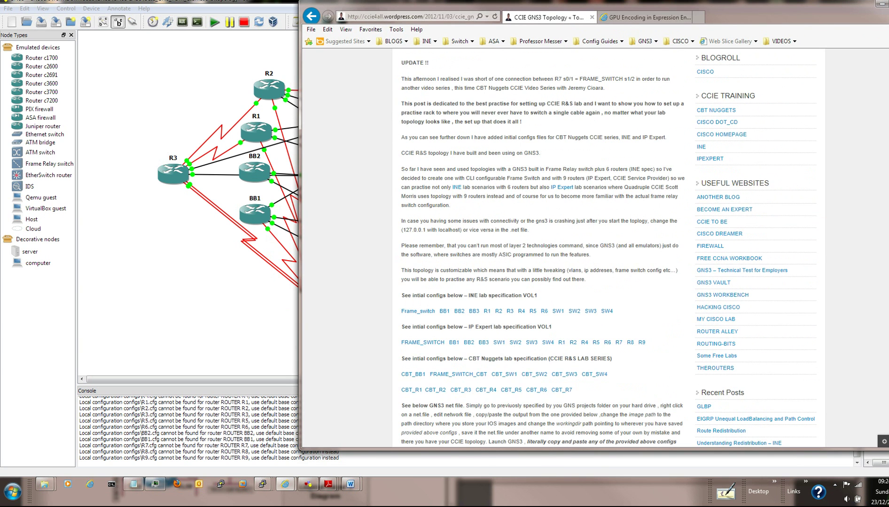
scroll(541, 249, up, 7)
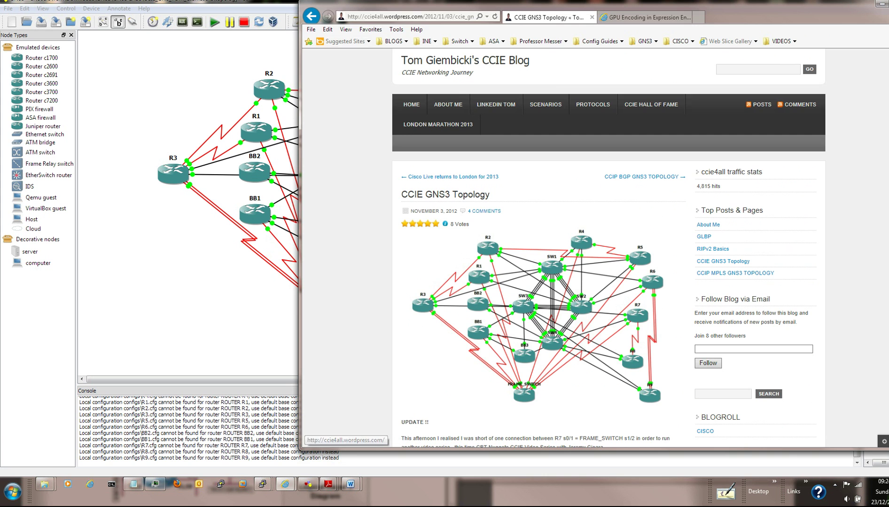
click(311, 16)
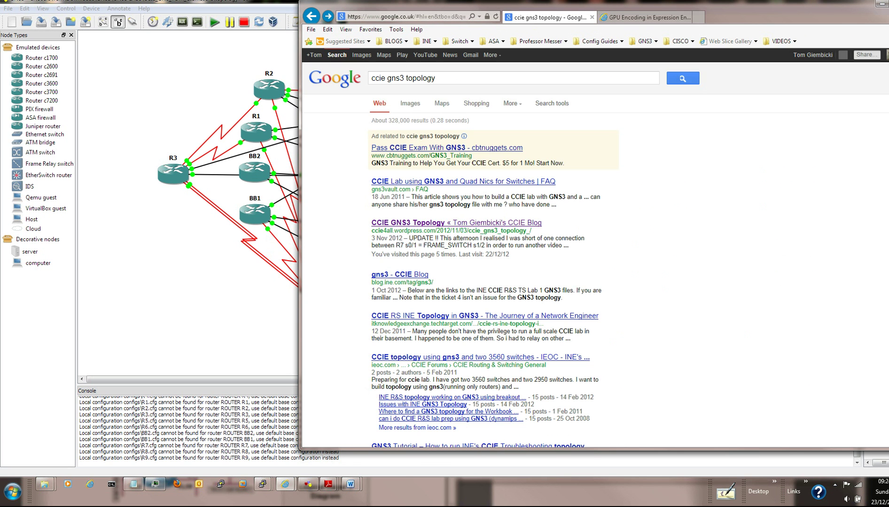
click(540, 223)
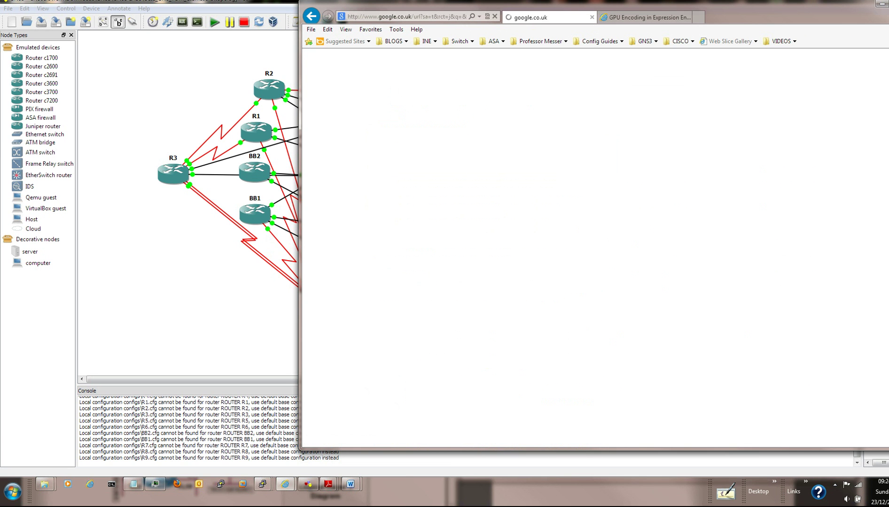
scroll(540, 235, down, 15)
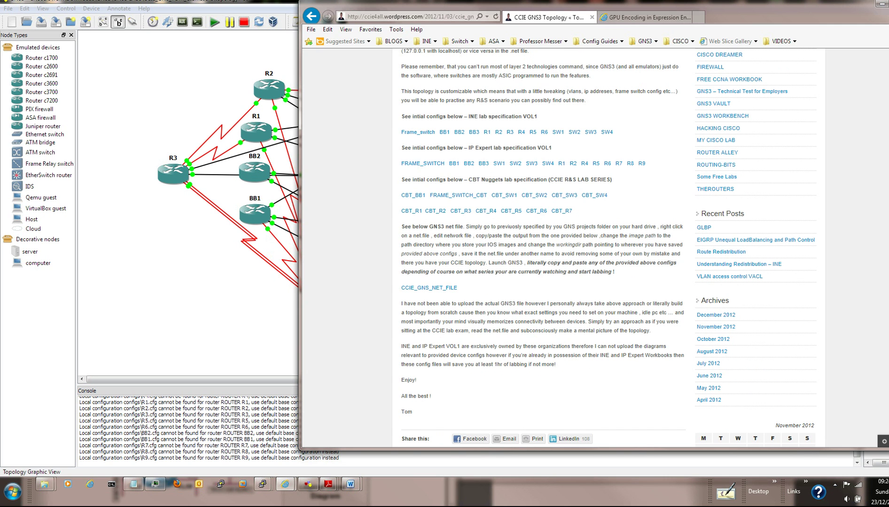
- Place the IPexpert RandS Volume 1 Diagrams PDF beside the blog post and point out the post's IP Expert lab specification heading
drag(469, 5, 560, 11)
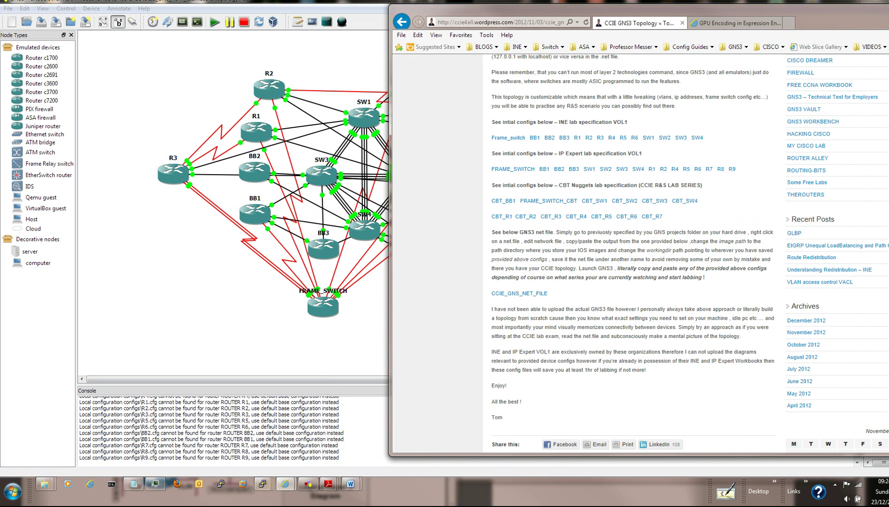
click(328, 485)
click(369, 433)
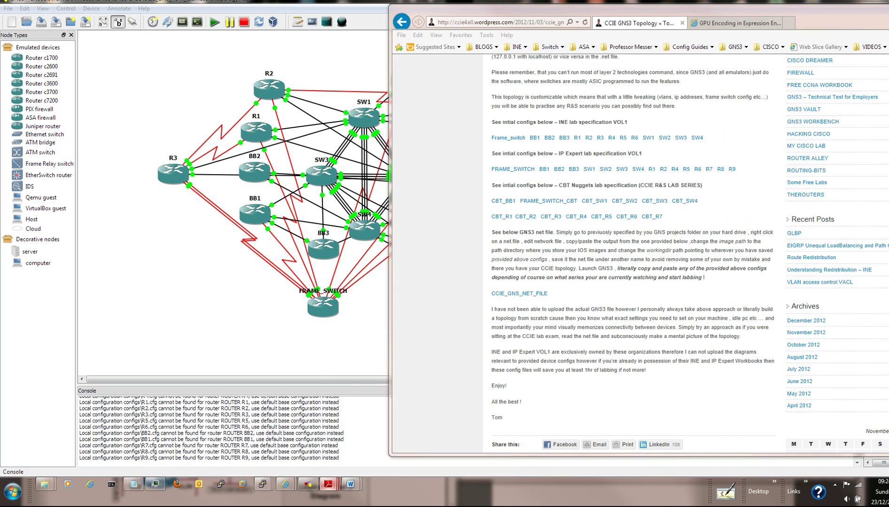
key(alt+Tab)
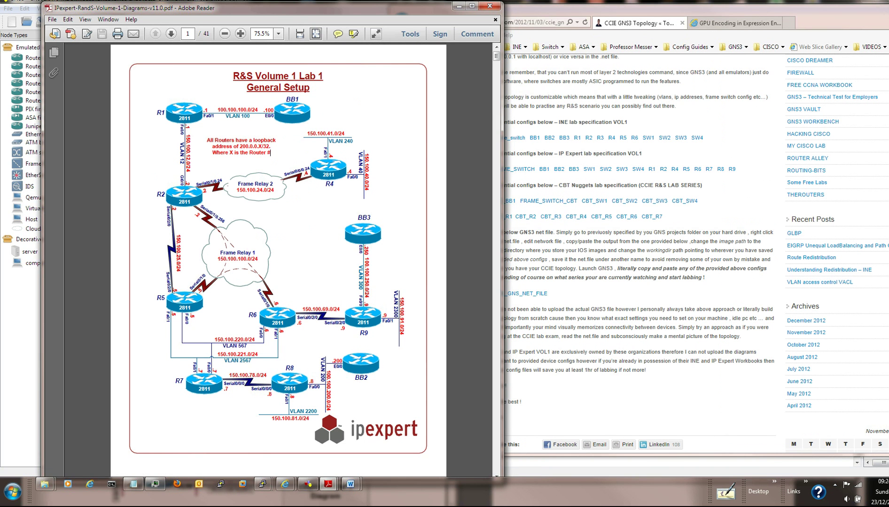
drag(282, 7, 253, 1)
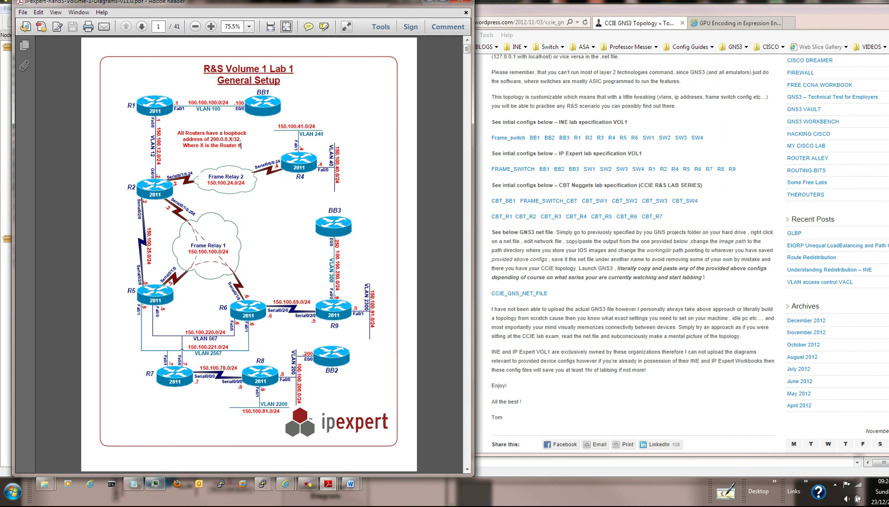
drag(502, 154, 628, 153)
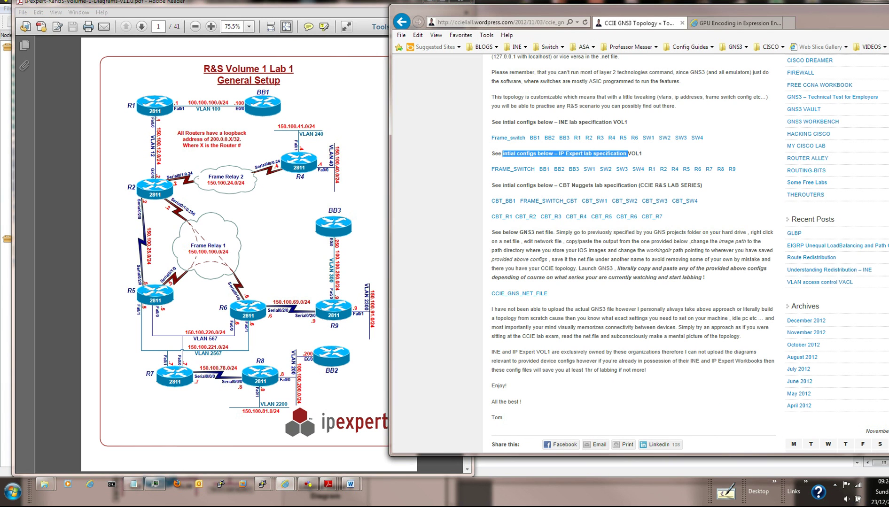
click(628, 156)
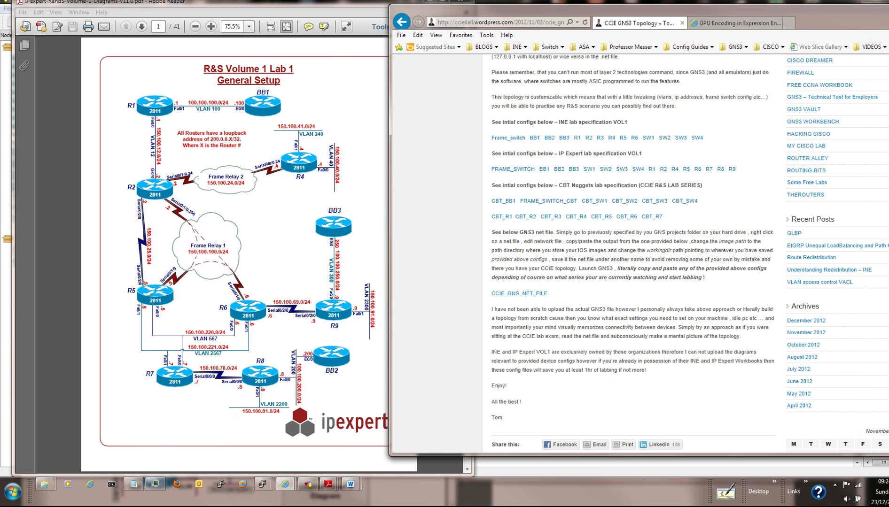
- Bring up frame_switch5.docx in Word, highlight its configuration lines from "en" to "interface Serial0/2", and minimize the document
mouse_move(262, 483)
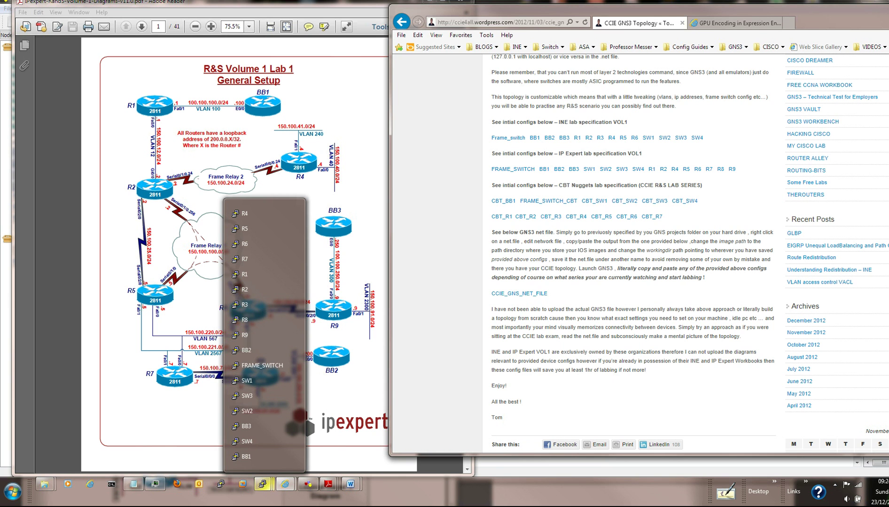
mouse_move(350, 484)
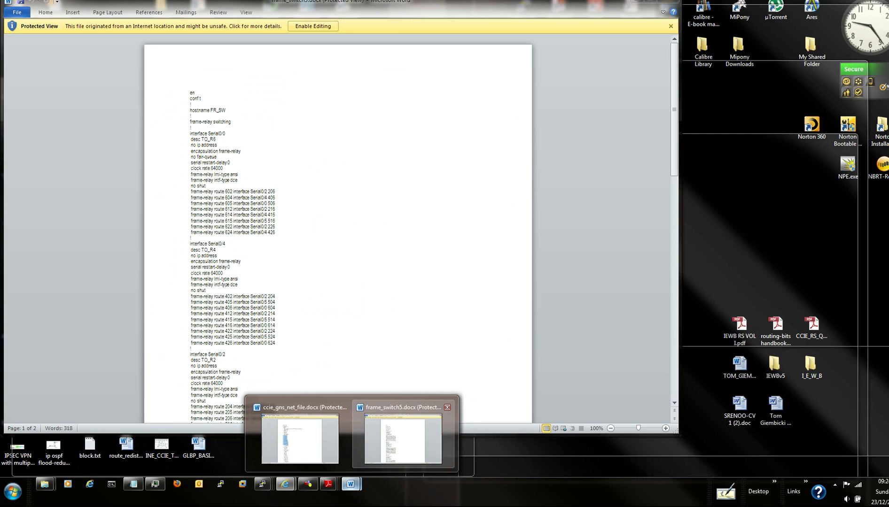
click(403, 438)
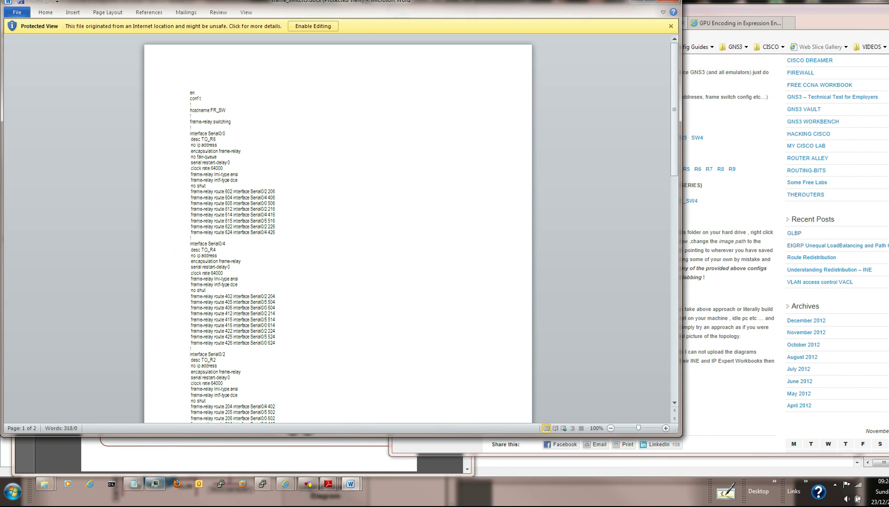
drag(340, 1, 607, 27)
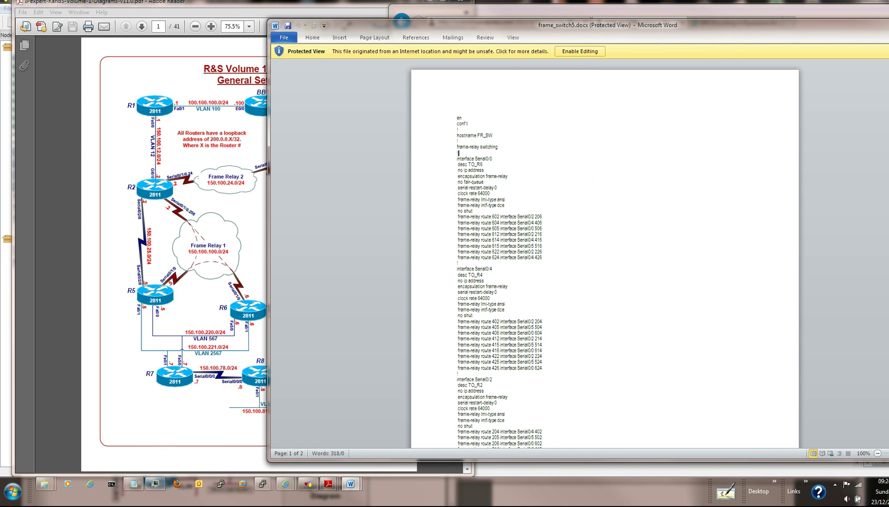
drag(457, 118, 489, 379)
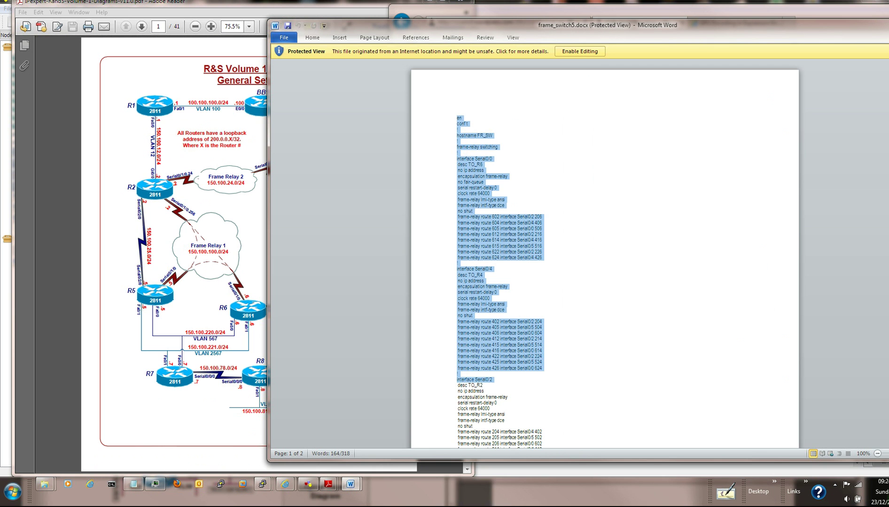
drag(594, 25, 387, 75)
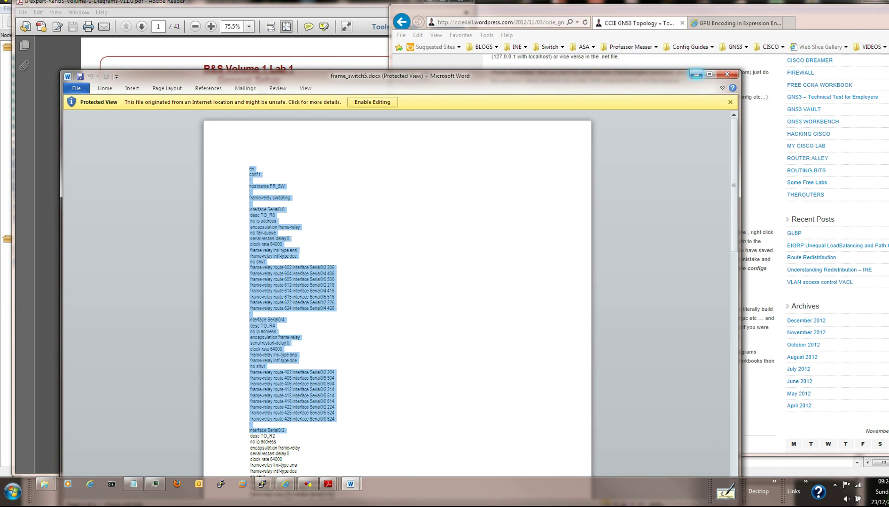
click(694, 73)
- Bring the R&S Volume 1 Lab 1 diagram forward and review the config links and net file instructions in the blog post
click(207, 252)
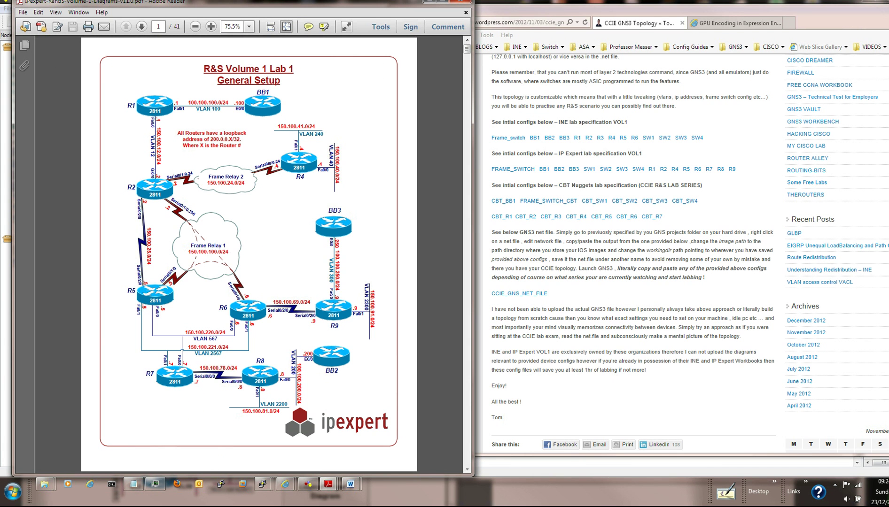
scroll(629, 253, down, 4)
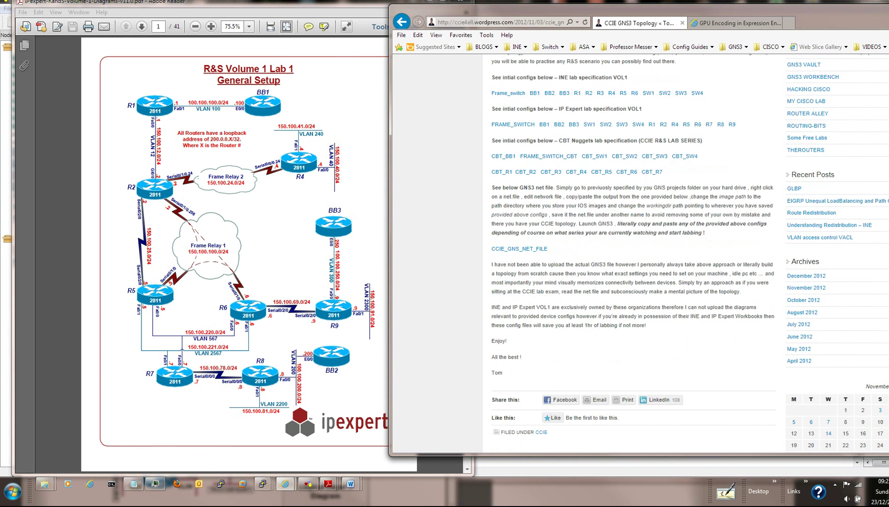
scroll(629, 254, up, 5)
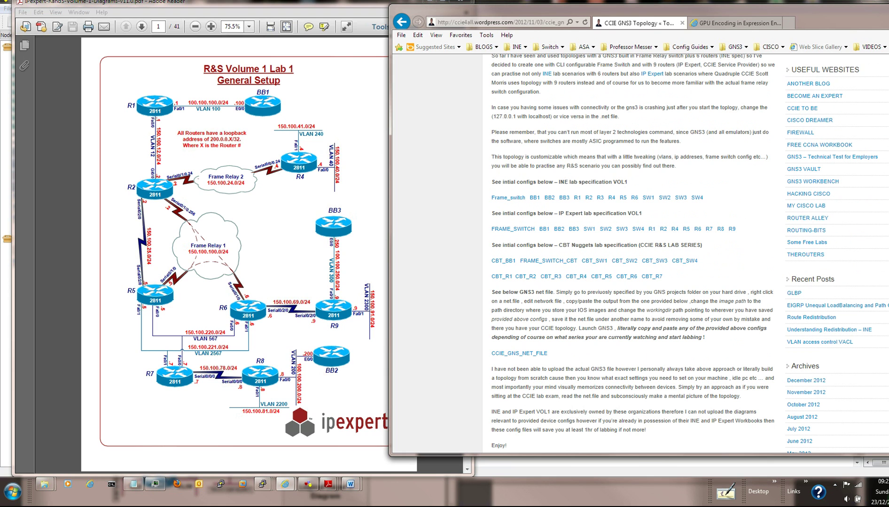
right_click(263, 484)
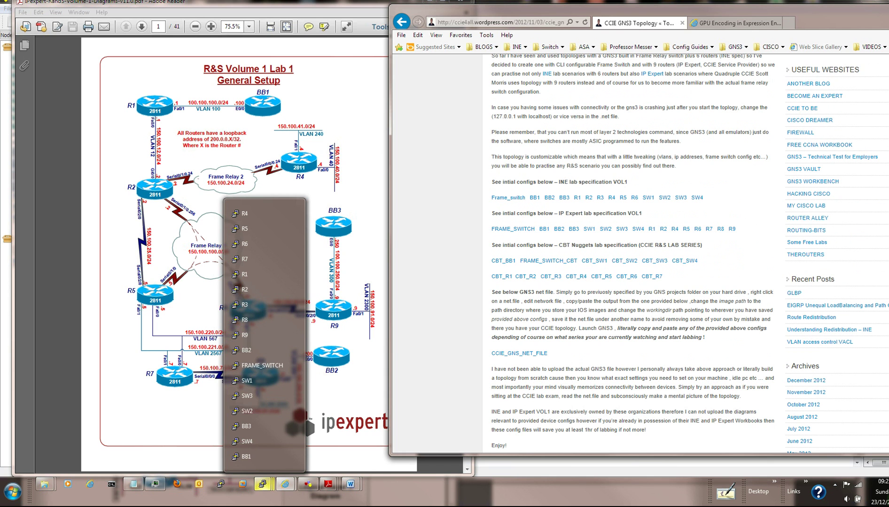
mouse_move(328, 485)
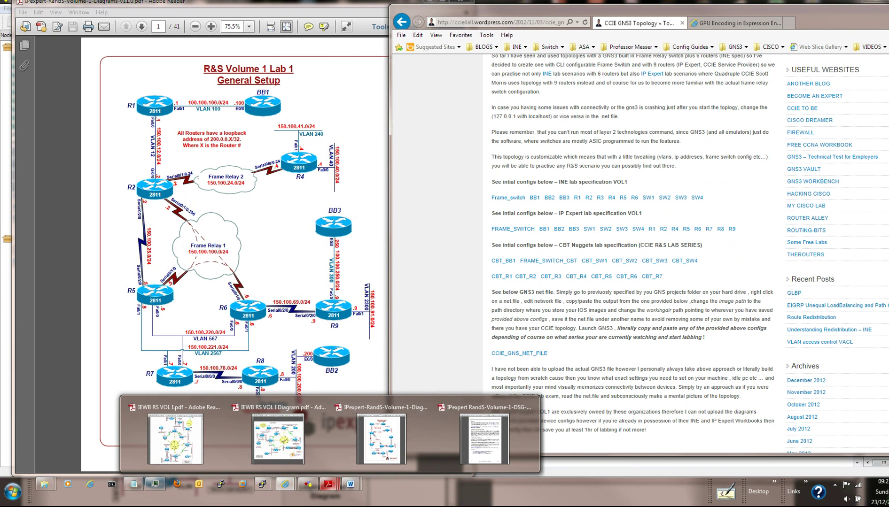
click(835, 484)
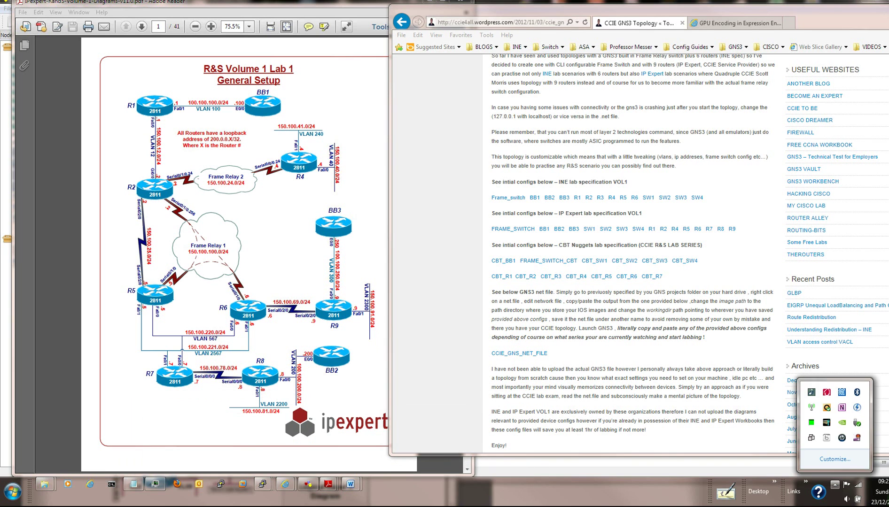
right_click(857, 438)
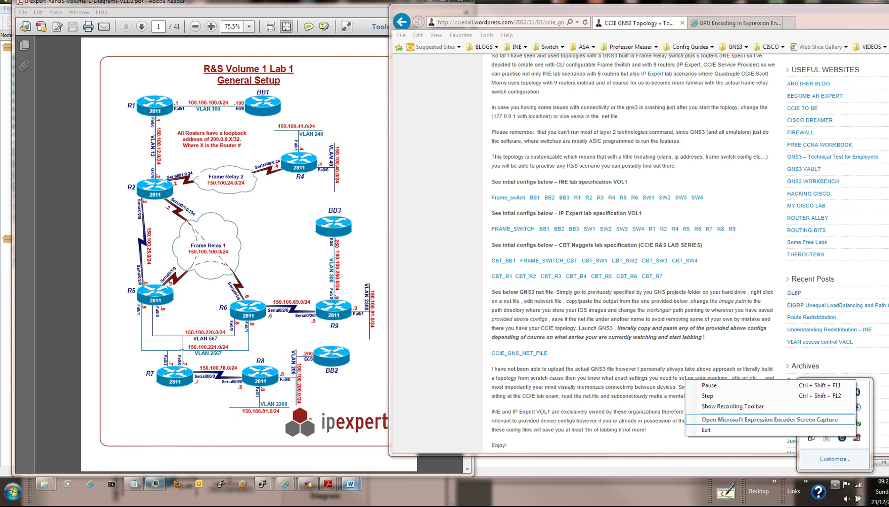
- Switch to the GNS3 topology, bring up the BB2 console, and enter privileged EXEC mode
click(308, 485)
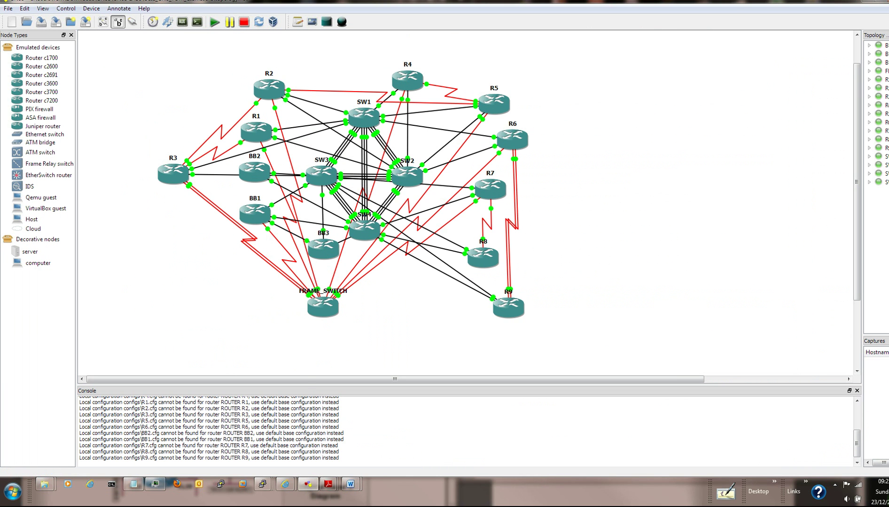
click(262, 484)
click(254, 350)
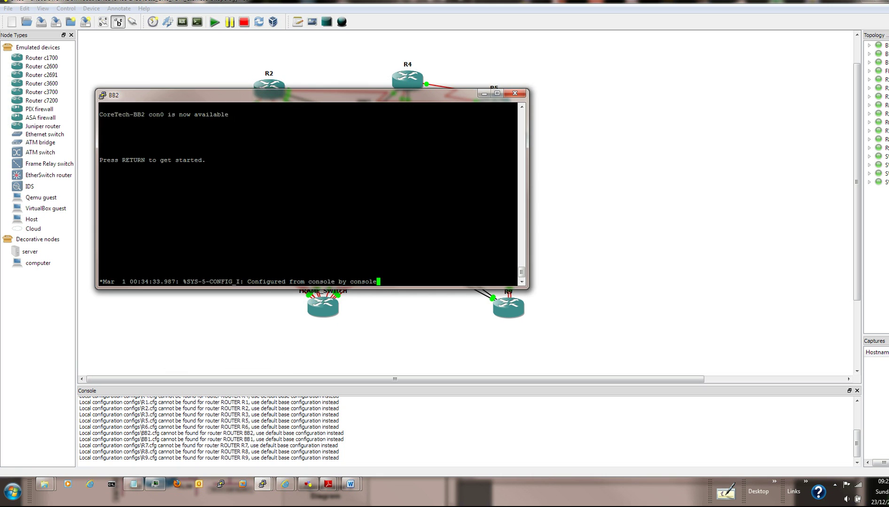
key(Return)
key(Return)
key(Return)
key(Return)
key(Return)
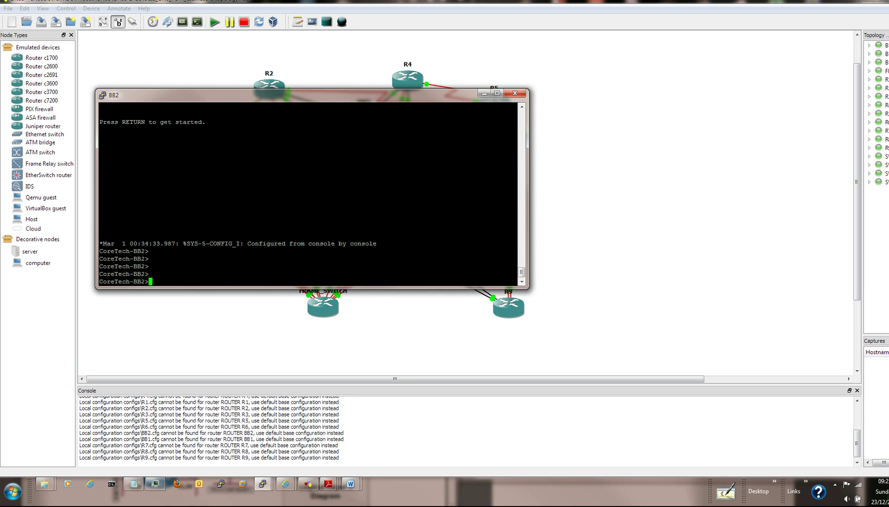
text(en)
key(Return)
- Run "sh ip int br" on BB2, page to the end of the interface list, and move the console aside
text(sh pi inmt)
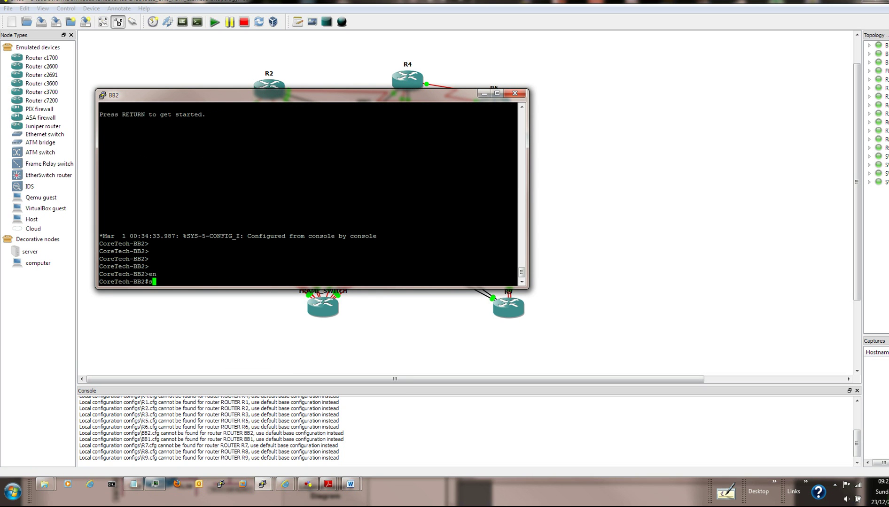
key(BackSpace)
key(BackSpace)
key(BackSpace)
key(BackSpace)
key(BackSpace)
key(BackSpace)
key(BackSpace)
key(BackSpace)
text(ip int br)
key(Return)
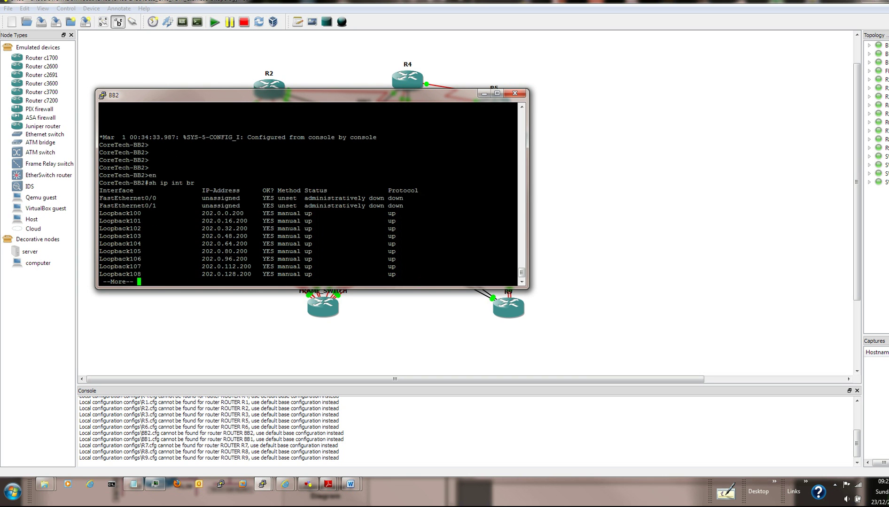
drag(303, 95, 285, 54)
key(space)
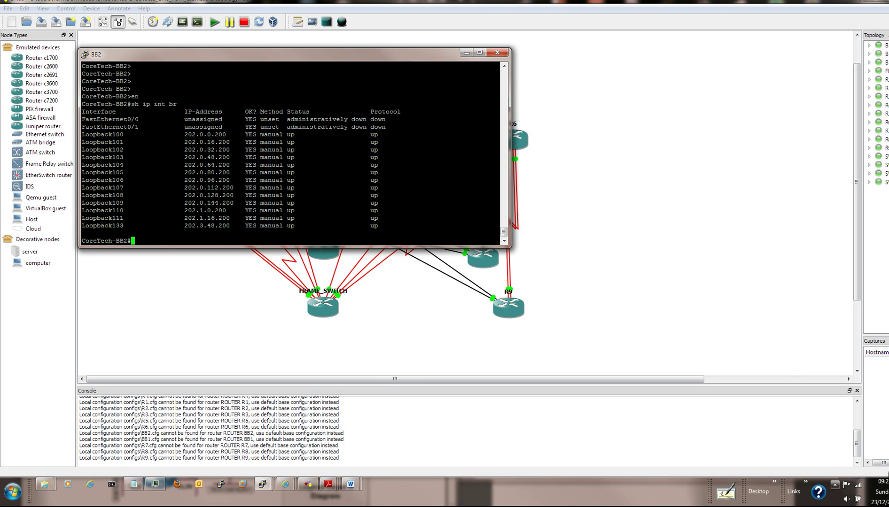
click(835, 484)
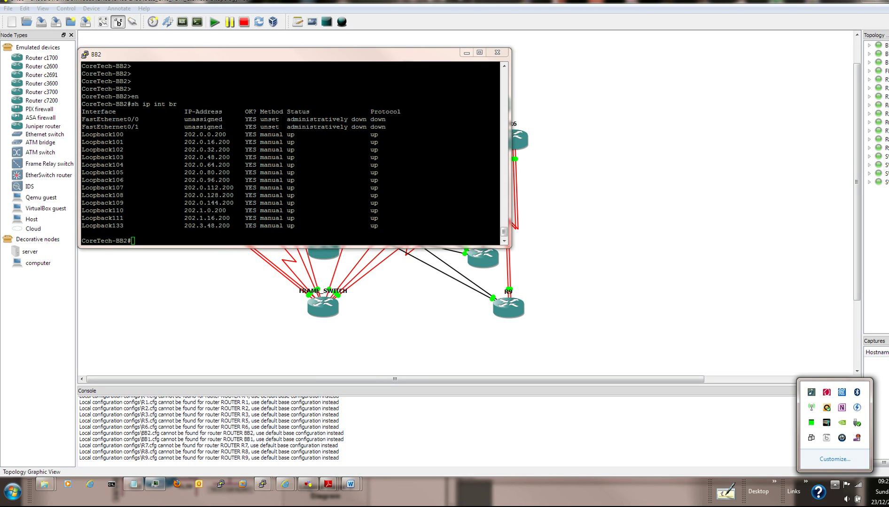
drag(295, 54, 610, 25)
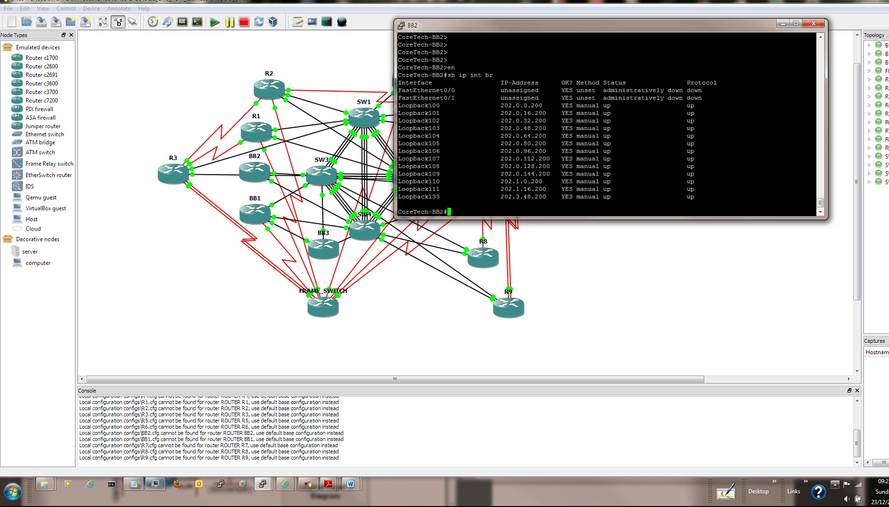
click(834, 484)
right_click(857, 438)
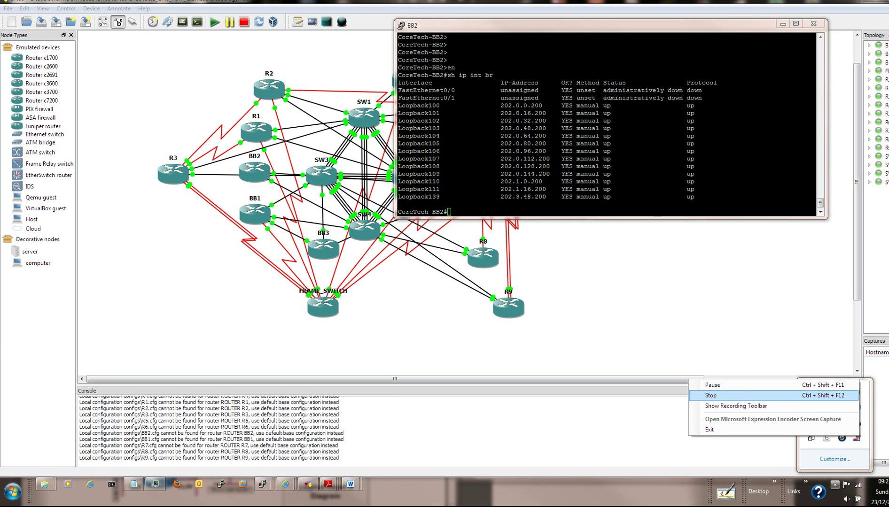